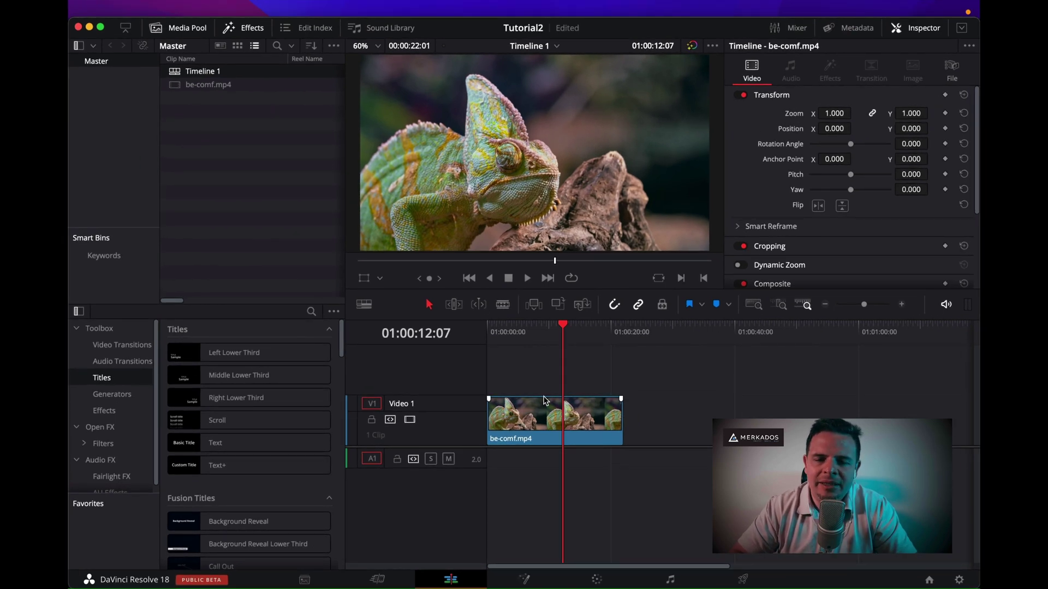
On the Color page, raise node 01's black point and pull a mid-curve point down.
{"action": "left_click", "coordinate": [597, 580]}
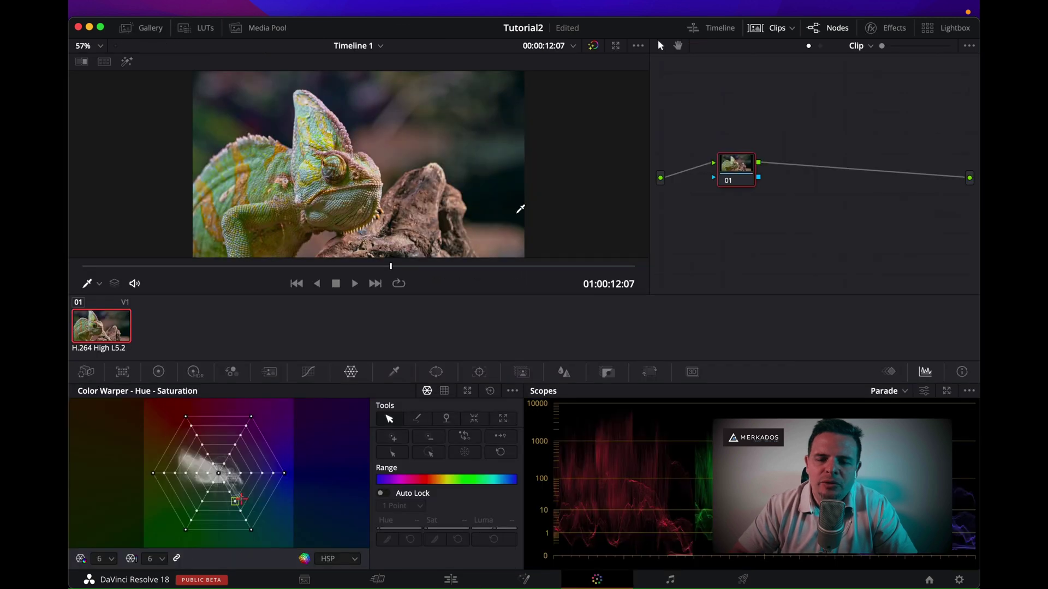
{"action": "left_click_drag", "start_coordinate": [736, 172], "coordinate": [731, 173]}
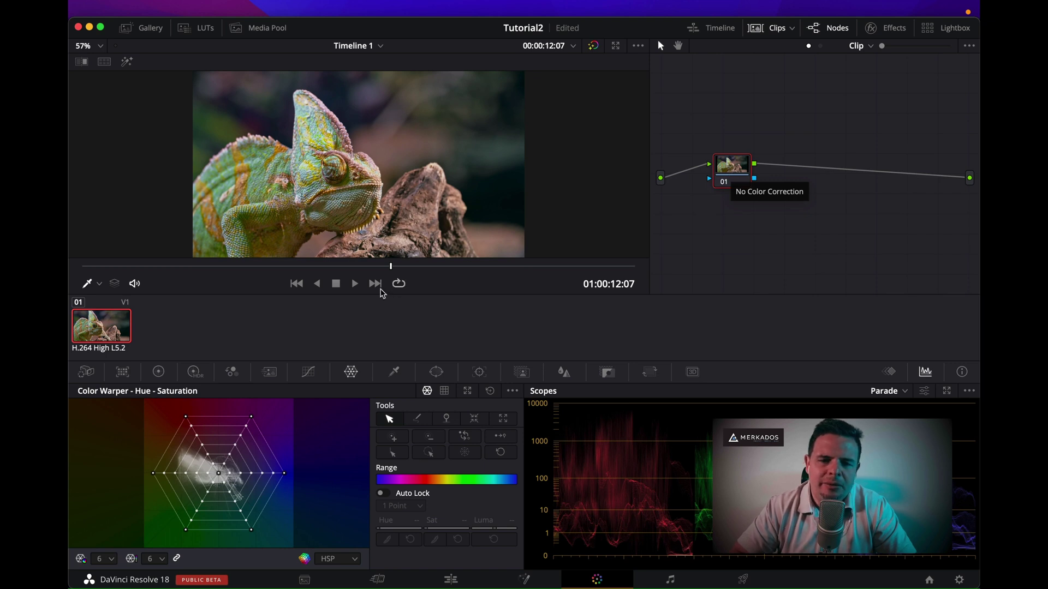
{"action": "left_click", "coordinate": [160, 374]}
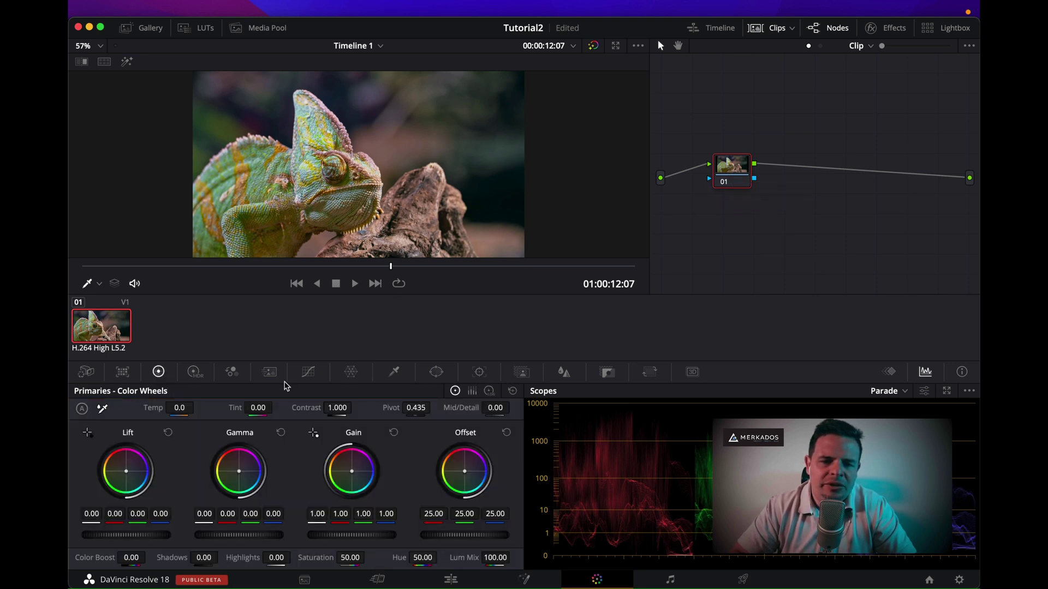
{"action": "left_click", "coordinate": [307, 374]}
{"action": "left_click", "coordinate": [125, 532]}
{"action": "left_click_drag", "start_coordinate": [84, 555], "coordinate": [84, 538]}
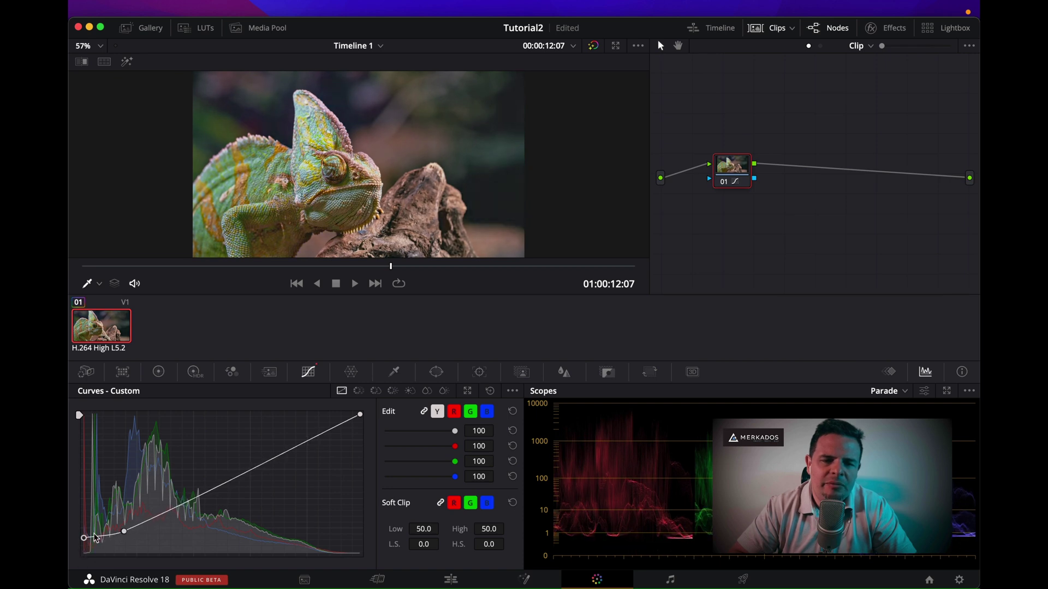
{"action": "left_click_drag", "start_coordinate": [295, 451], "coordinate": [291, 468]}
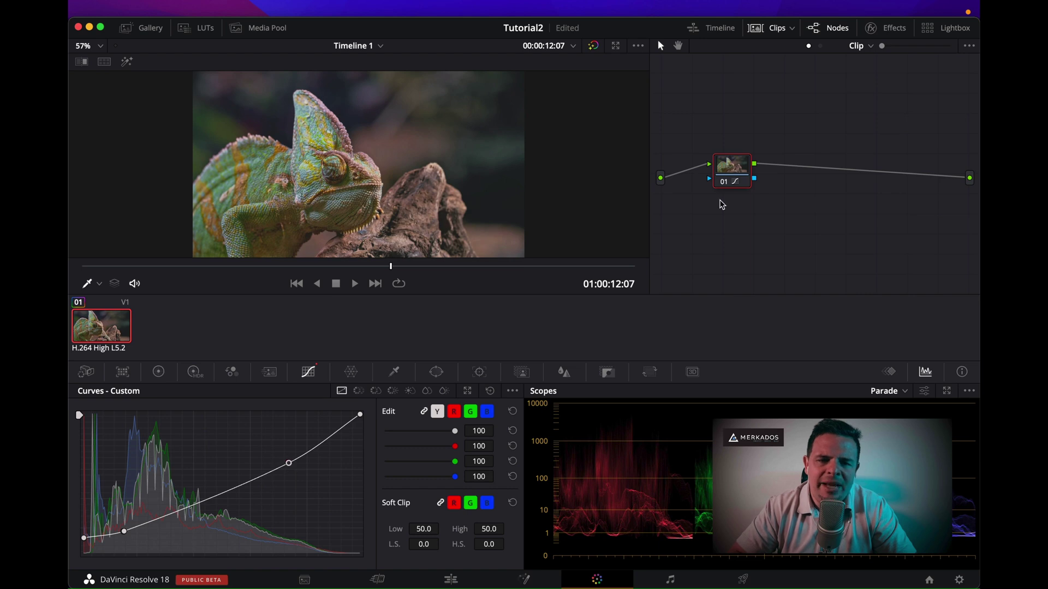
{"action": "left_click_drag", "start_coordinate": [727, 172], "coordinate": [713, 176]}
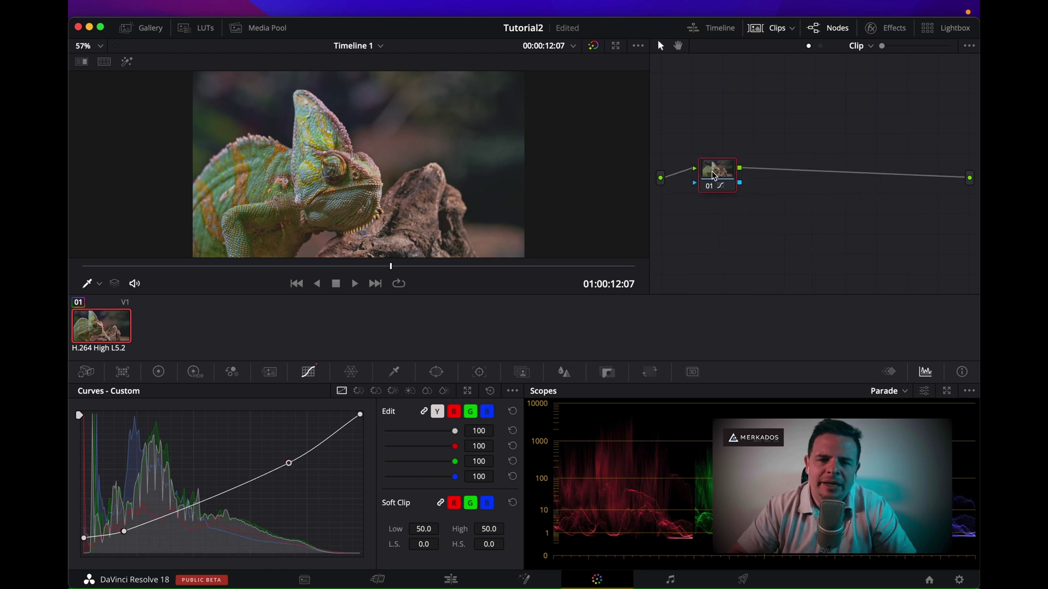
Add serial node 02 with boosted red, green, blue and blue-in-green mixer outputs, then save.
{"action": "left_click", "coordinate": [232, 373]}
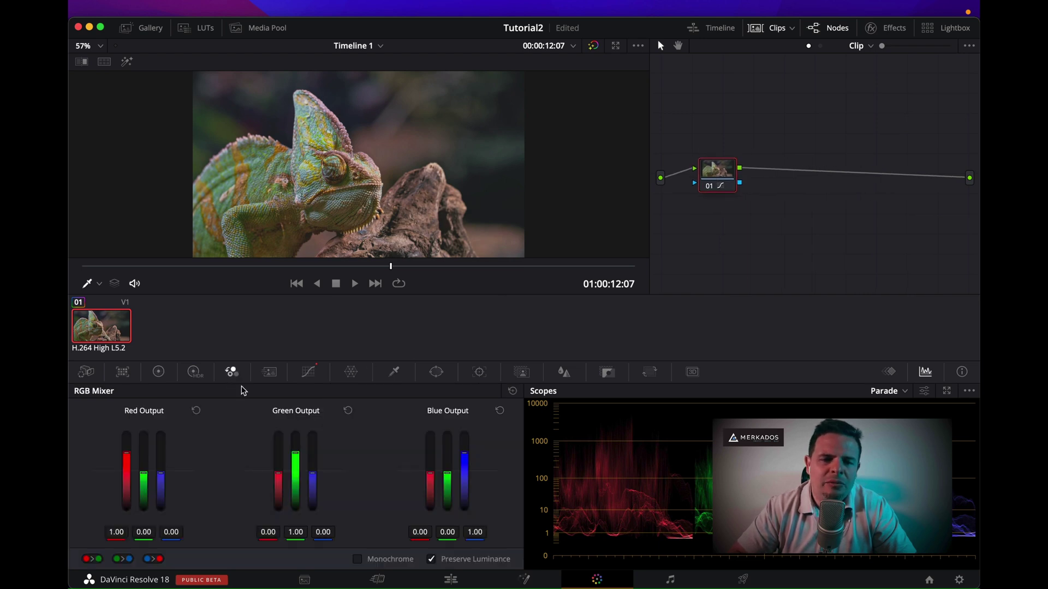
{"action": "key", "text": "alt+s"}
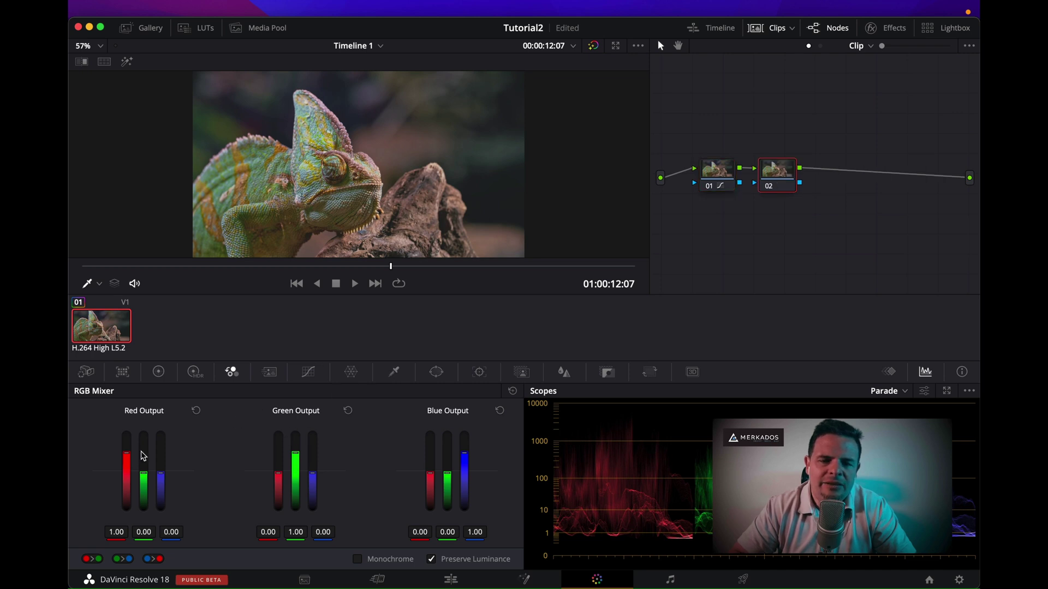
{"action": "left_click_drag", "start_coordinate": [127, 453], "coordinate": [126, 446]}
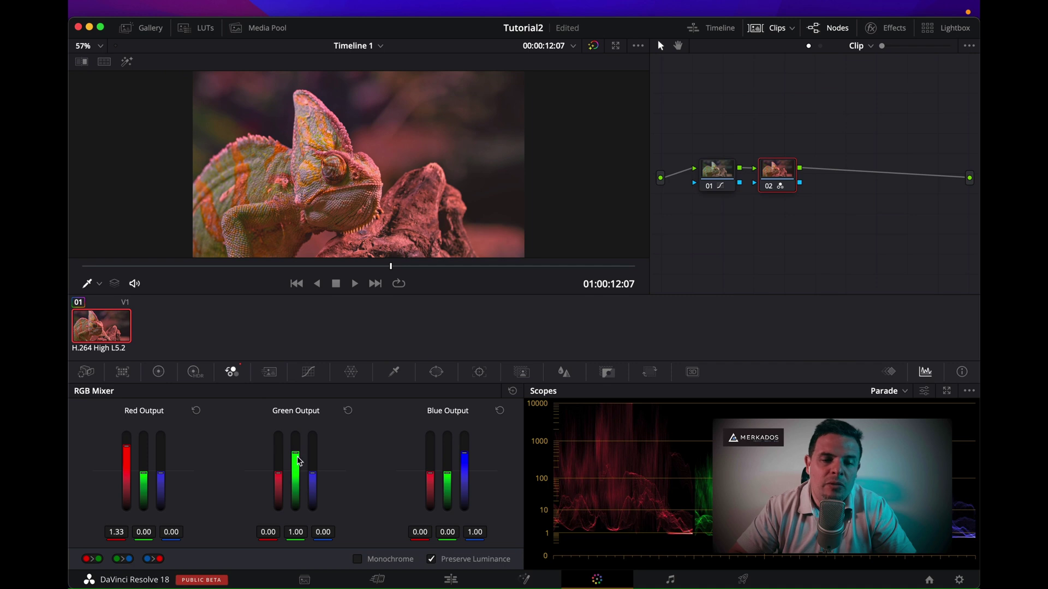
{"action": "left_click_drag", "start_coordinate": [300, 463], "coordinate": [296, 444]}
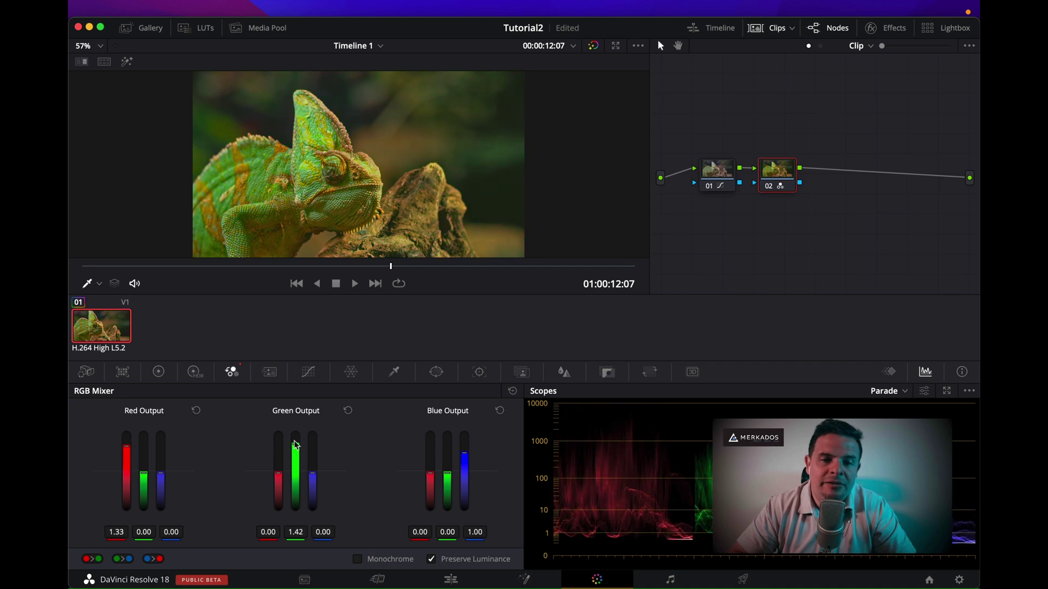
{"action": "left_click_drag", "start_coordinate": [468, 462], "coordinate": [465, 444]}
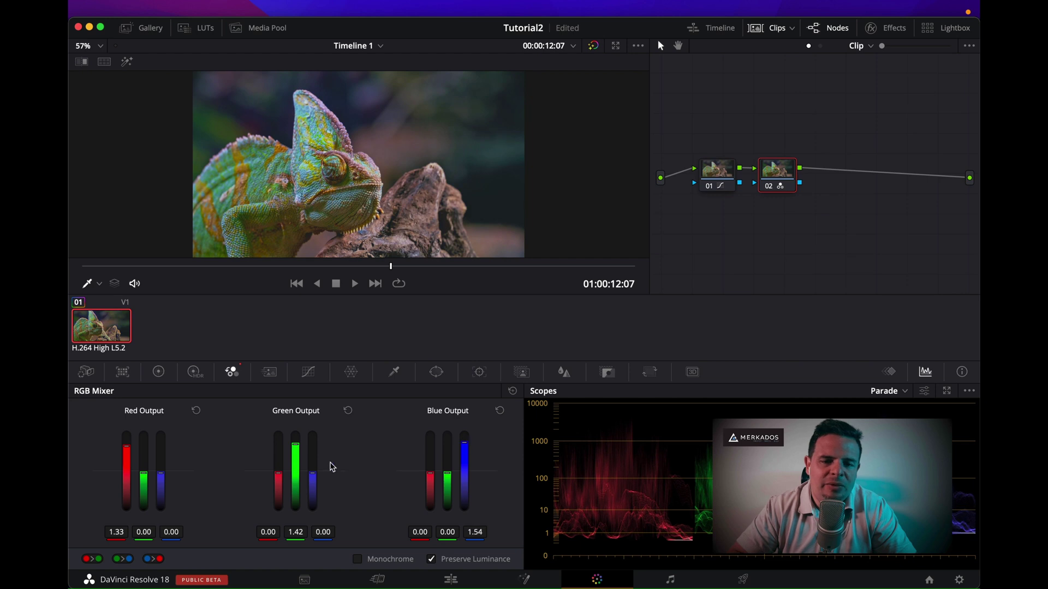
{"action": "left_click_drag", "start_coordinate": [313, 472], "coordinate": [312, 464]}
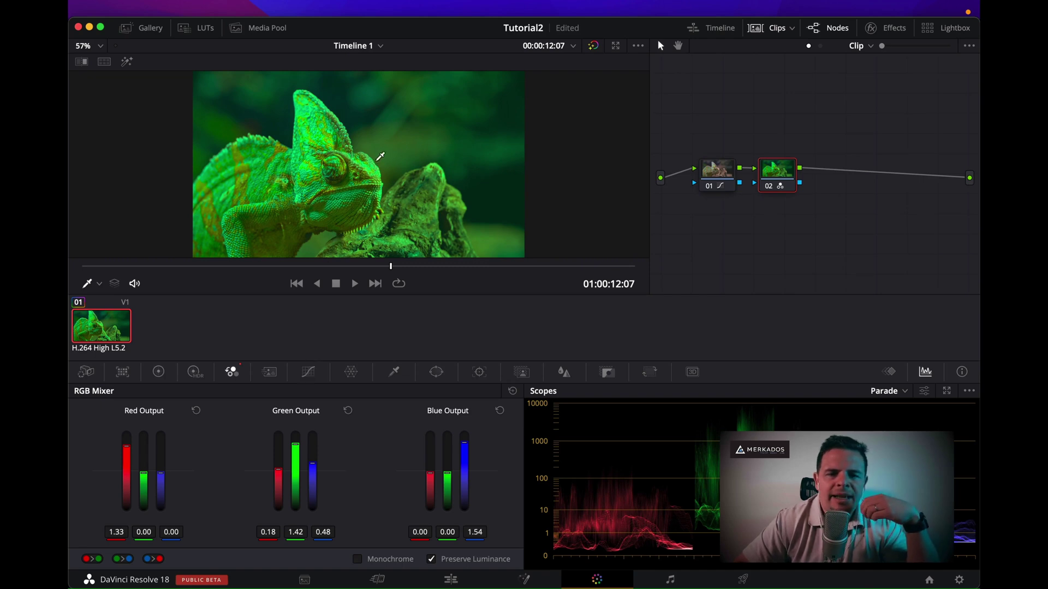
{"action": "key", "text": "ctrl+s"}
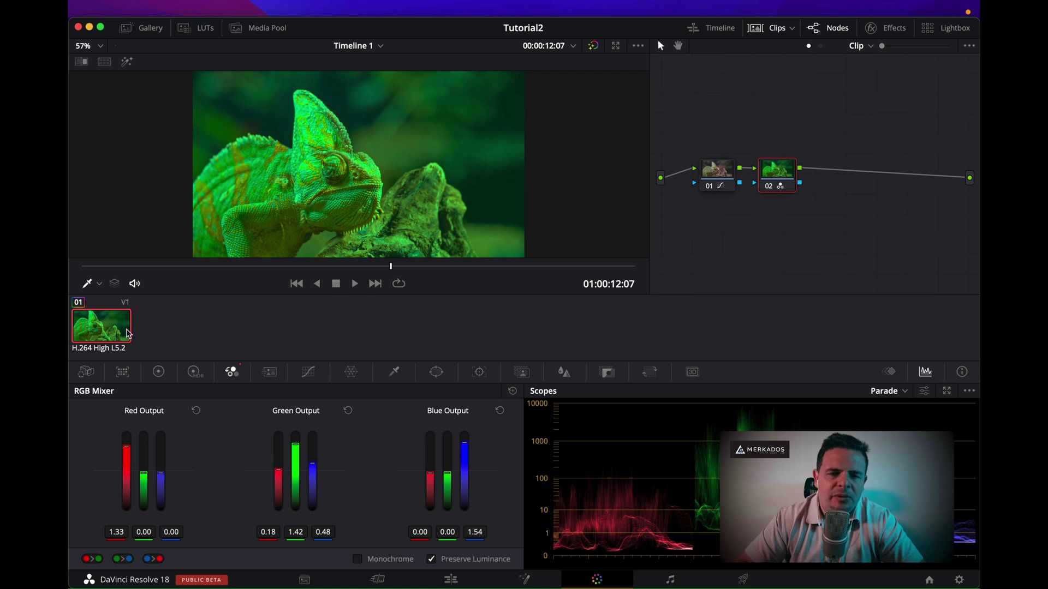
Export the clip's grade as a 65-point cube LUT named lut1.
{"action": "right_click", "coordinate": [105, 330]}
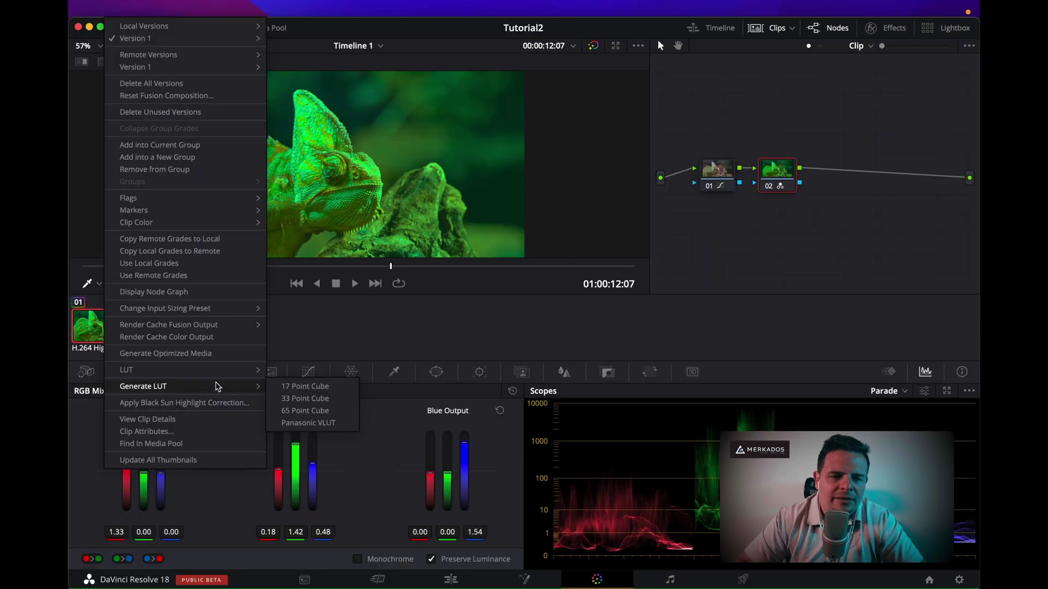
{"action": "left_click", "coordinate": [300, 412]}
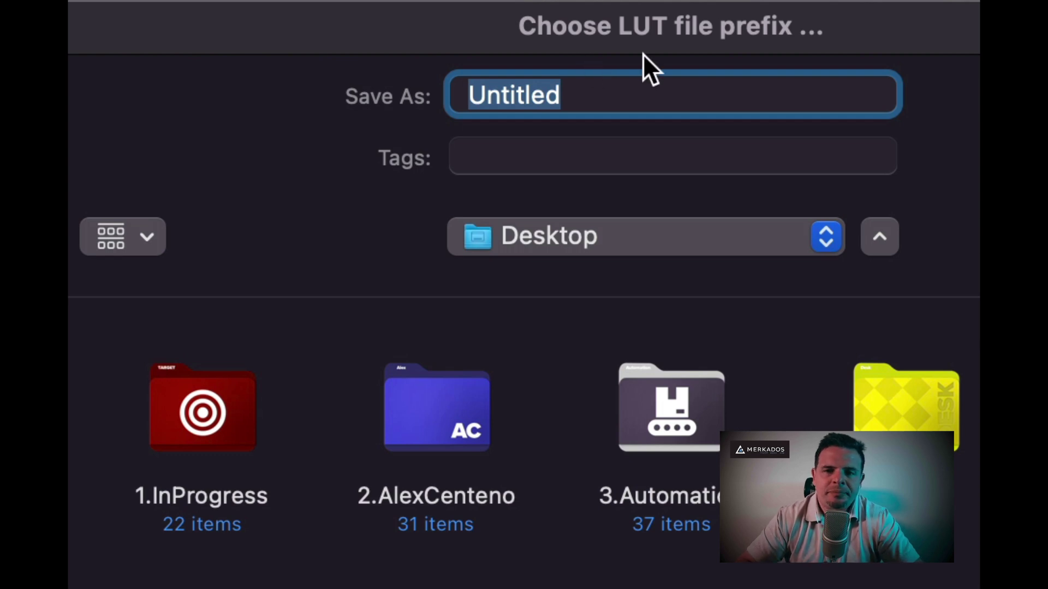
{"action": "type", "text": "lu"}
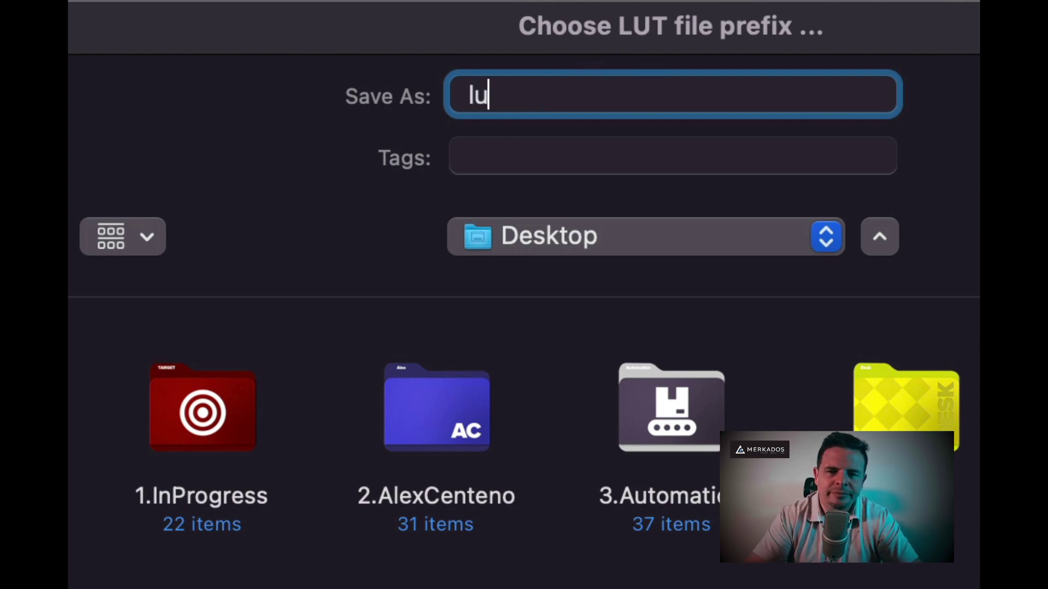
{"action": "type", "text": "t1"}
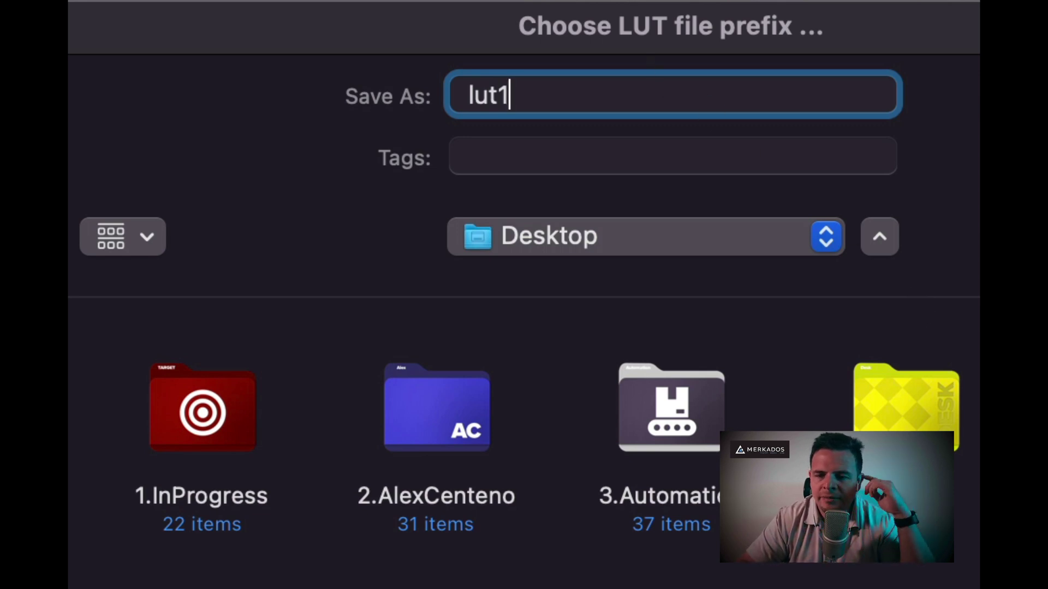
{"action": "key", "text": "Return"}
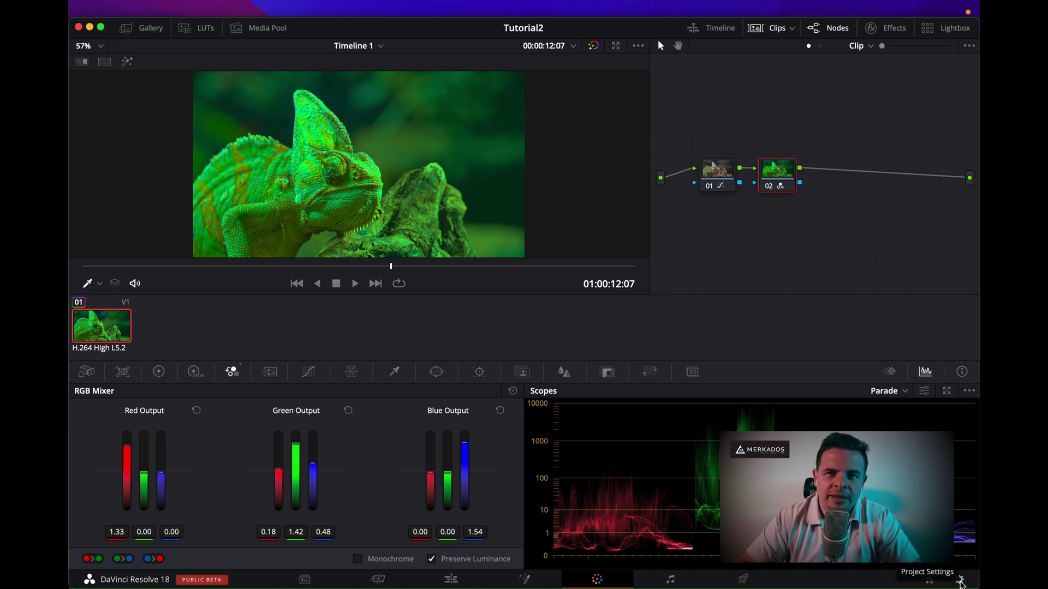
In Project Settings, check the tests LUT folder, update the LUT lists, then close settings.
{"action": "left_click", "coordinate": [961, 580]}
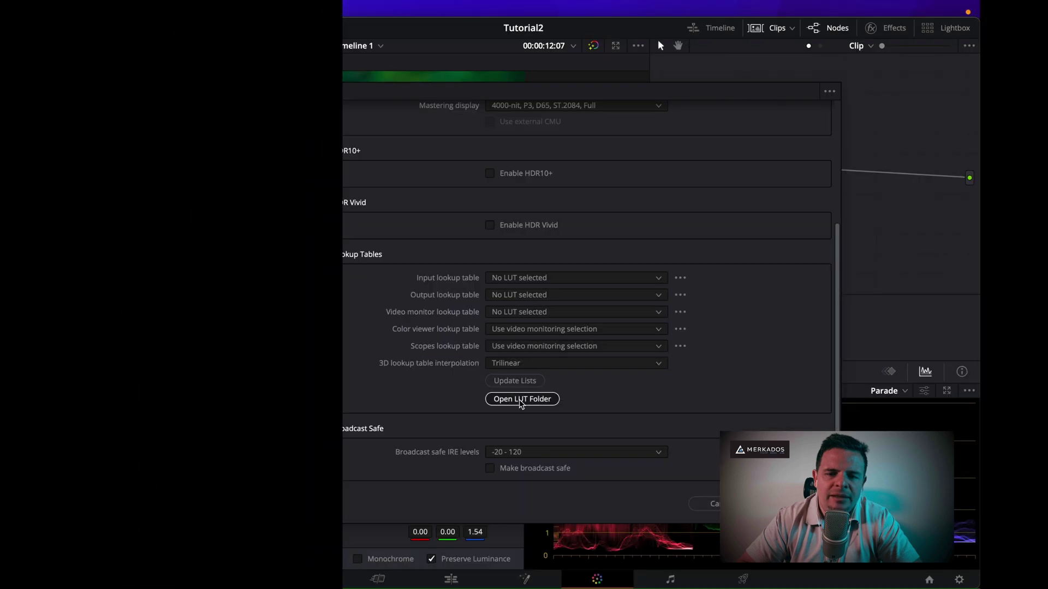
{"action": "left_click", "coordinate": [521, 399]}
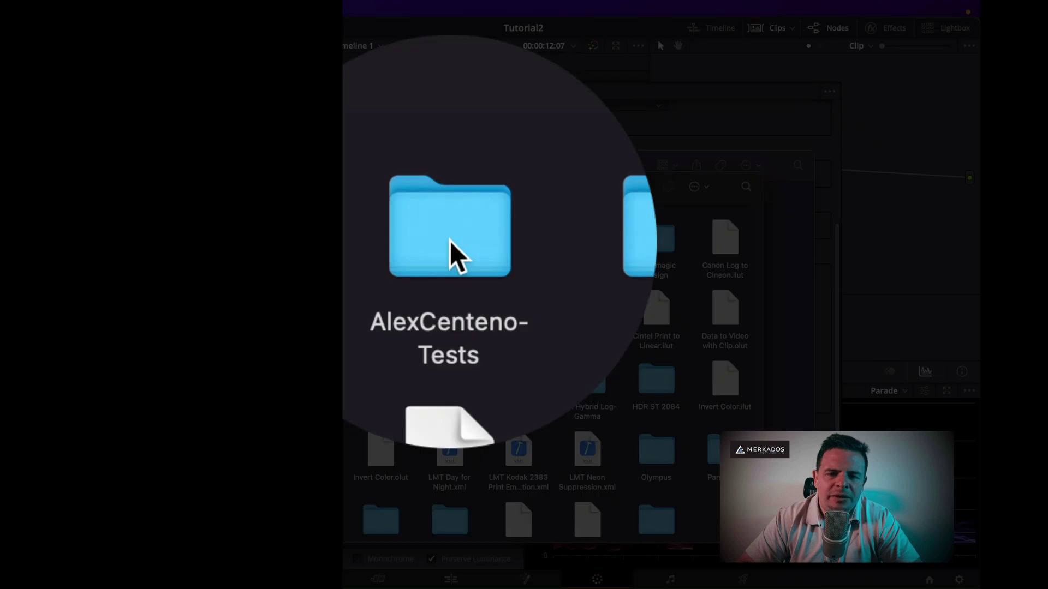
{"action": "left_click", "coordinate": [453, 240]}
{"action": "double_click", "coordinate": [454, 240]}
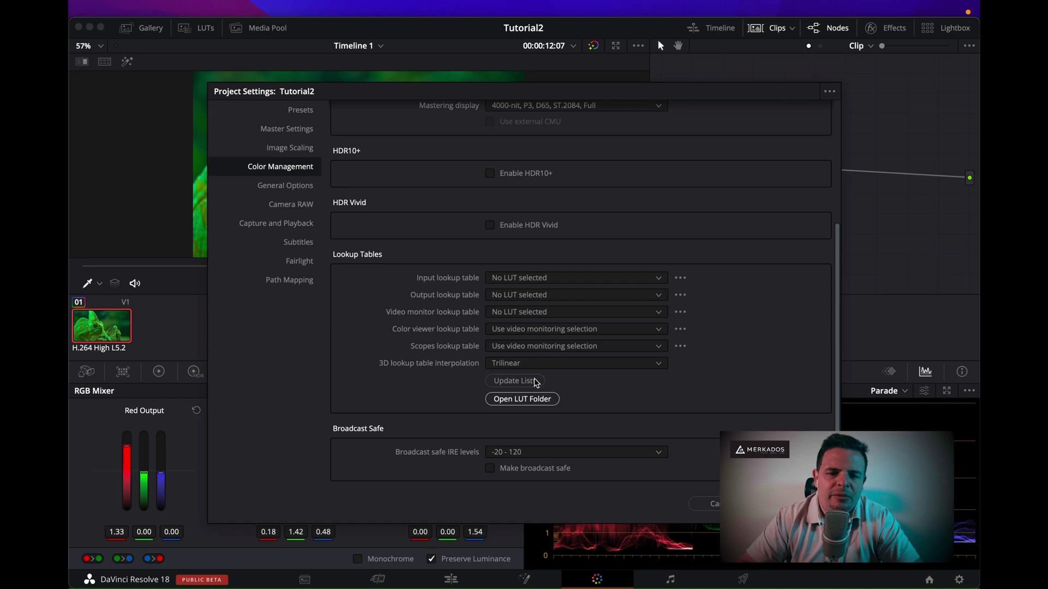
{"action": "left_click", "coordinate": [533, 387]}
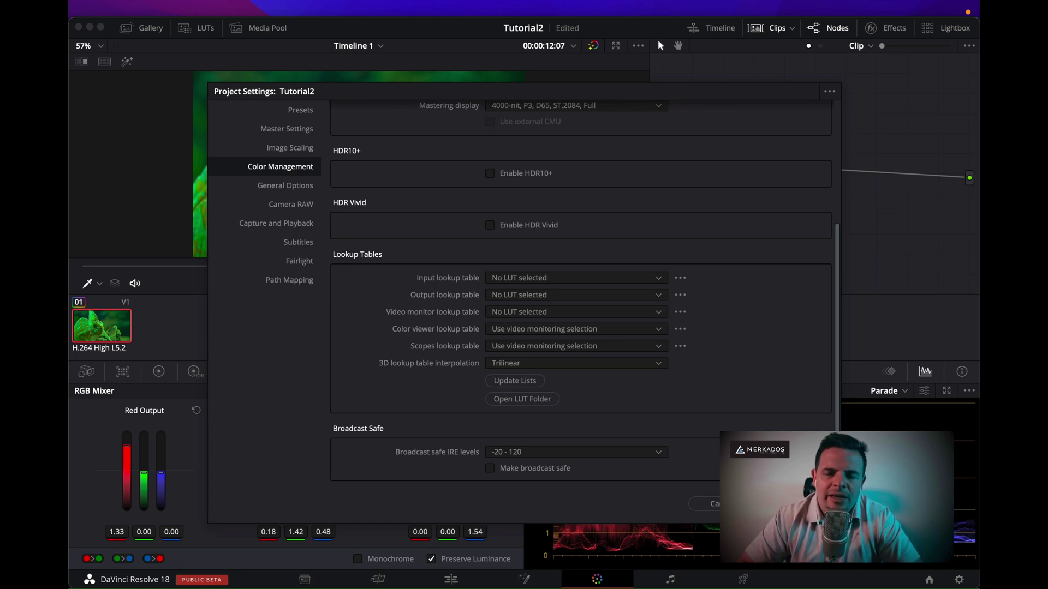
{"action": "key", "text": "Return"}
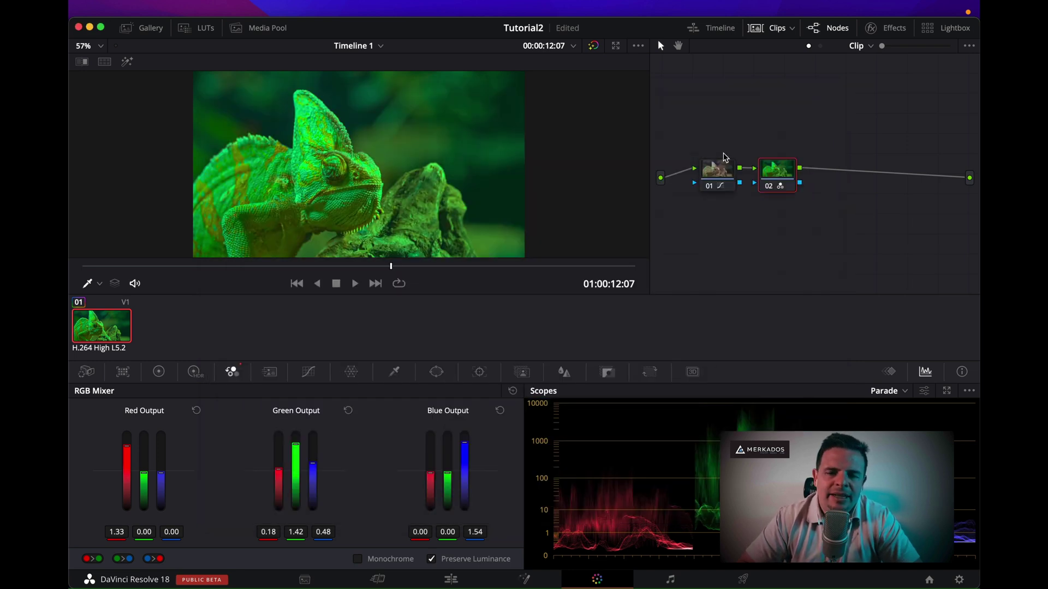
Reset all grades and apply the lut1_1.be-comf LUT to node 01.
{"action": "right_click", "coordinate": [721, 113]}
{"action": "left_click", "coordinate": [736, 119]}
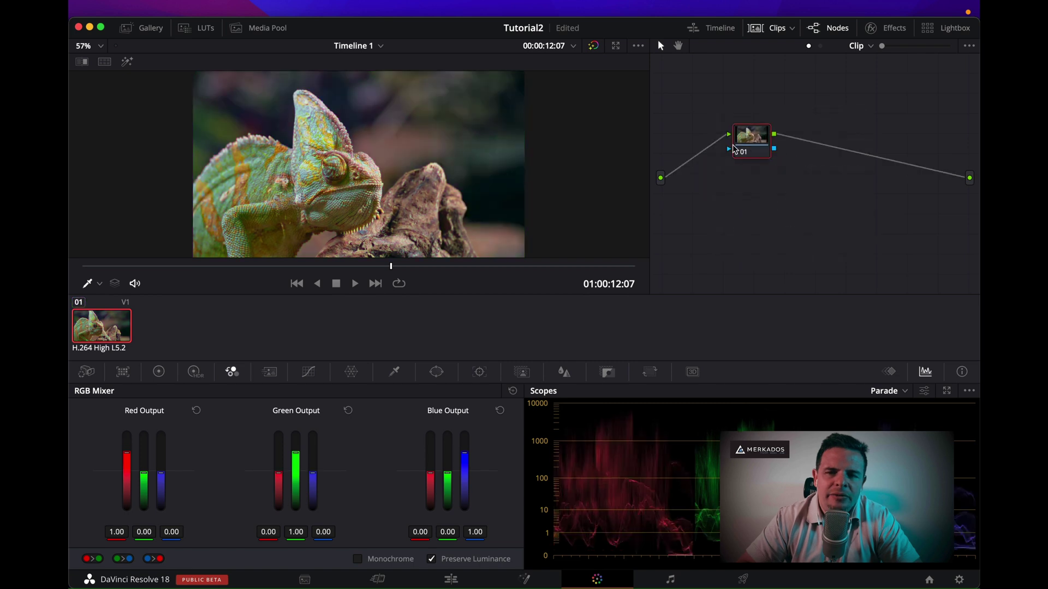
{"action": "left_click_drag", "start_coordinate": [752, 141], "coordinate": [739, 167]}
{"action": "right_click", "coordinate": [739, 168]}
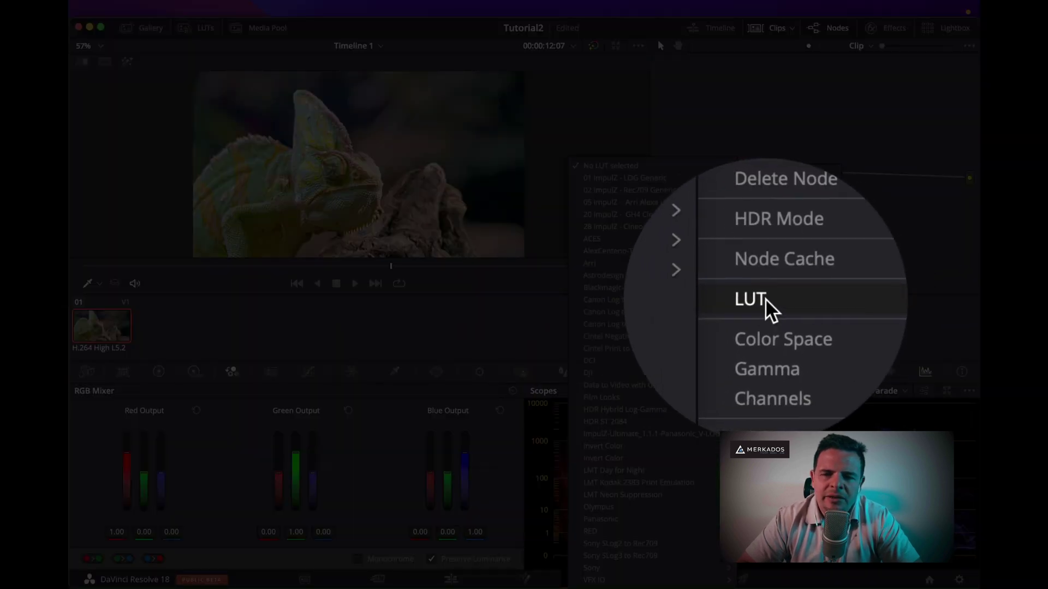
{"action": "left_click", "coordinate": [768, 297]}
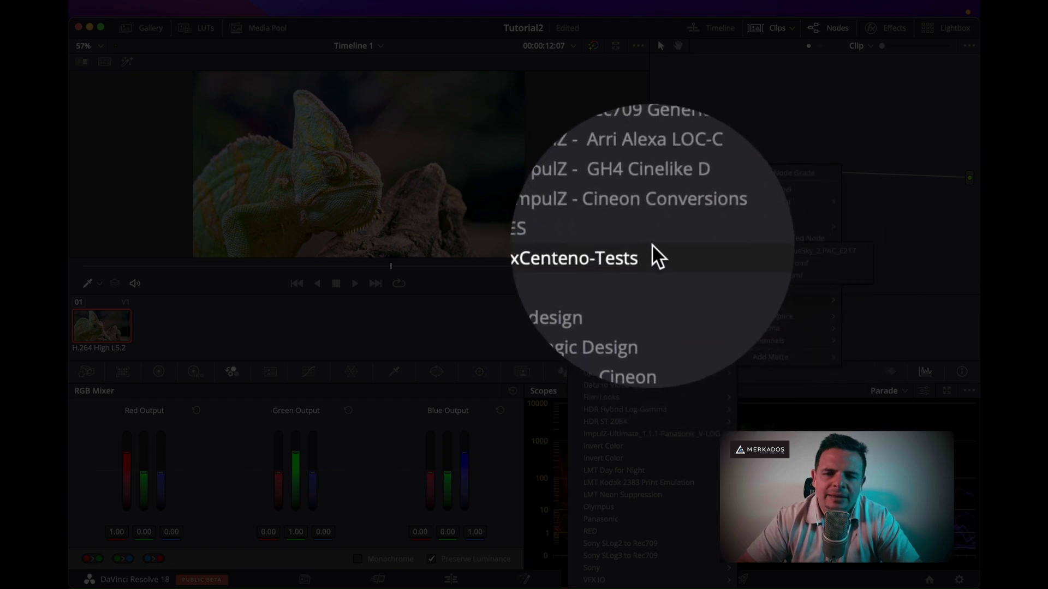
{"action": "mouse_move", "coordinate": [606, 251]}
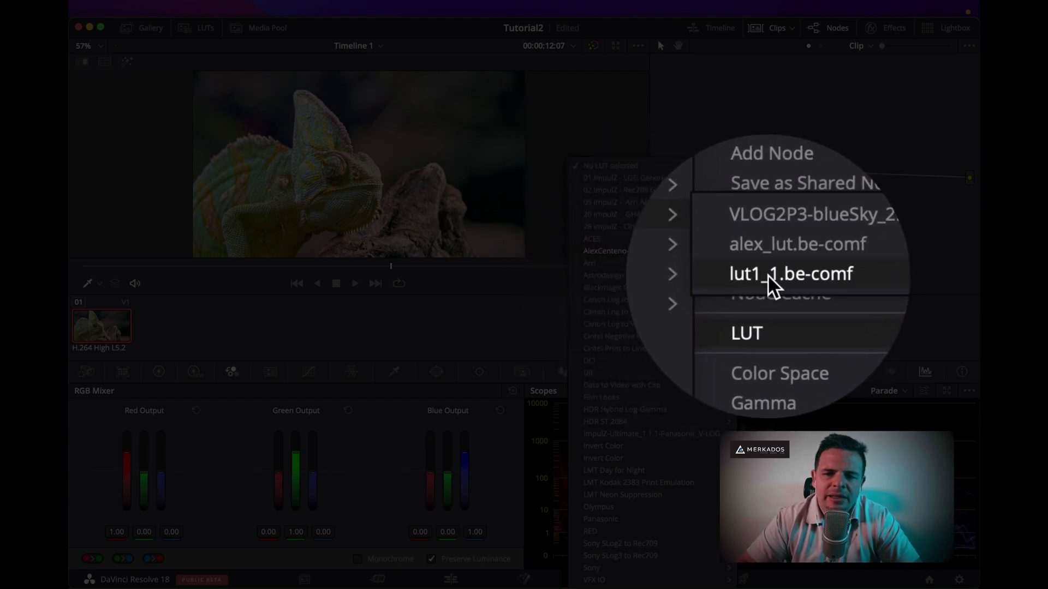
{"action": "left_click", "coordinate": [768, 276]}
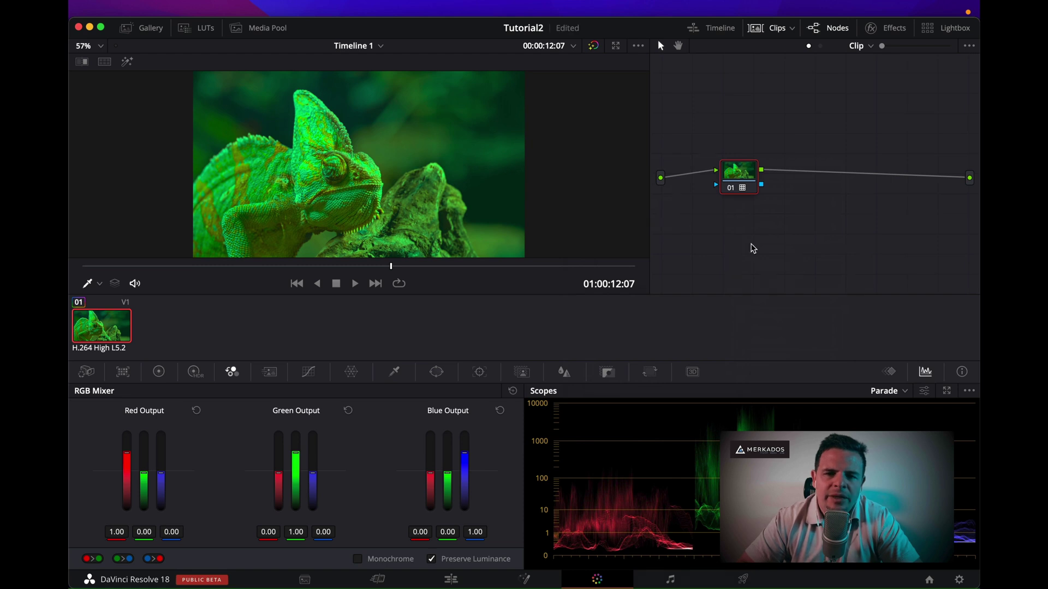
Remove the LUT grade from node 01 and nudge the node into place.
{"action": "right_click", "coordinate": [737, 173]}
{"action": "left_click", "coordinate": [753, 180]}
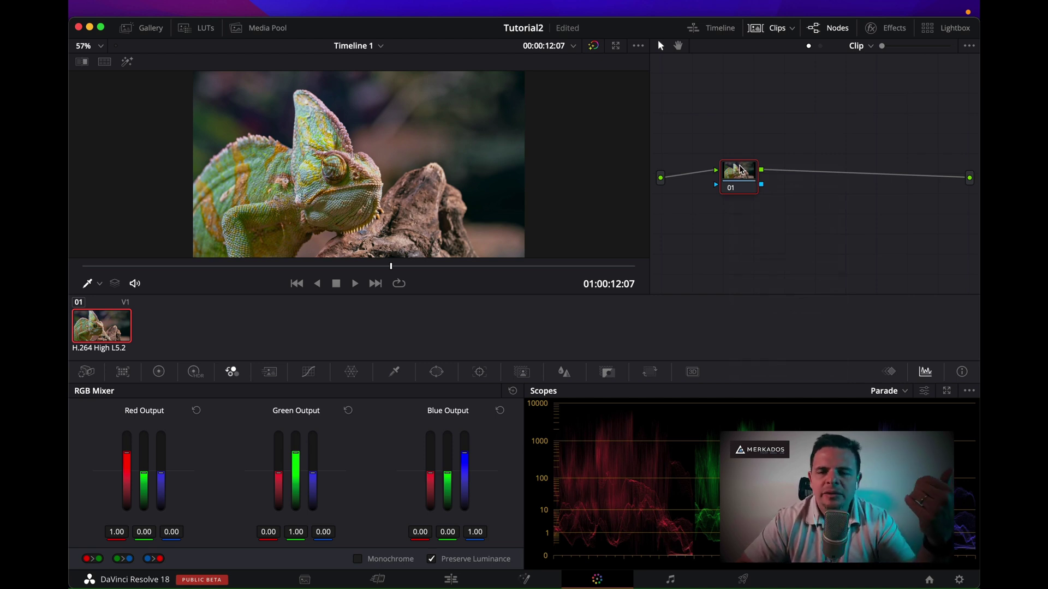
{"action": "left_click_drag", "start_coordinate": [741, 170], "coordinate": [739, 181]}
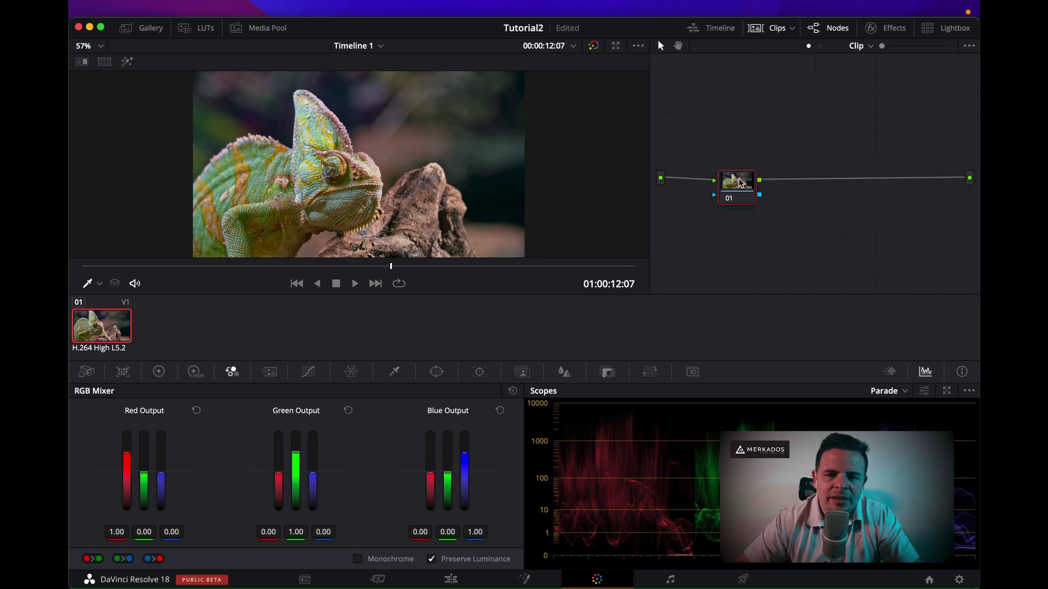
{"action": "left_click_drag", "start_coordinate": [741, 183], "coordinate": [725, 178]}
In Sublime Text, review foundation.py's imports: os, time, sys and DaVinciResolveScript.
{"action": "key", "text": "super+Tab"}
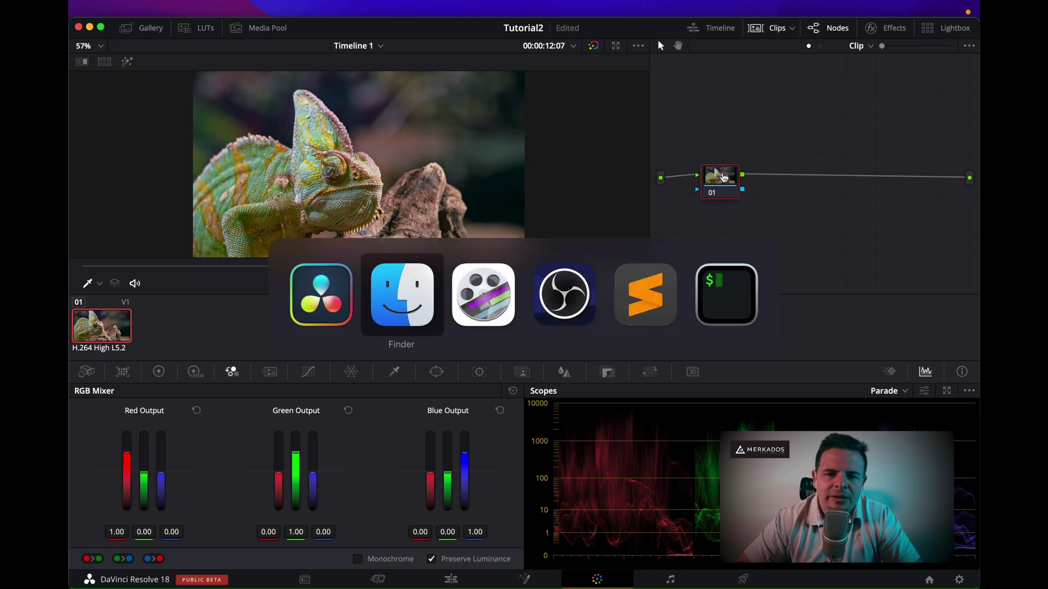
{"action": "key", "text": "super+Tab"}
{"action": "key", "text": "super+Tab"}
{"action": "key", "text": "super+Tab"}
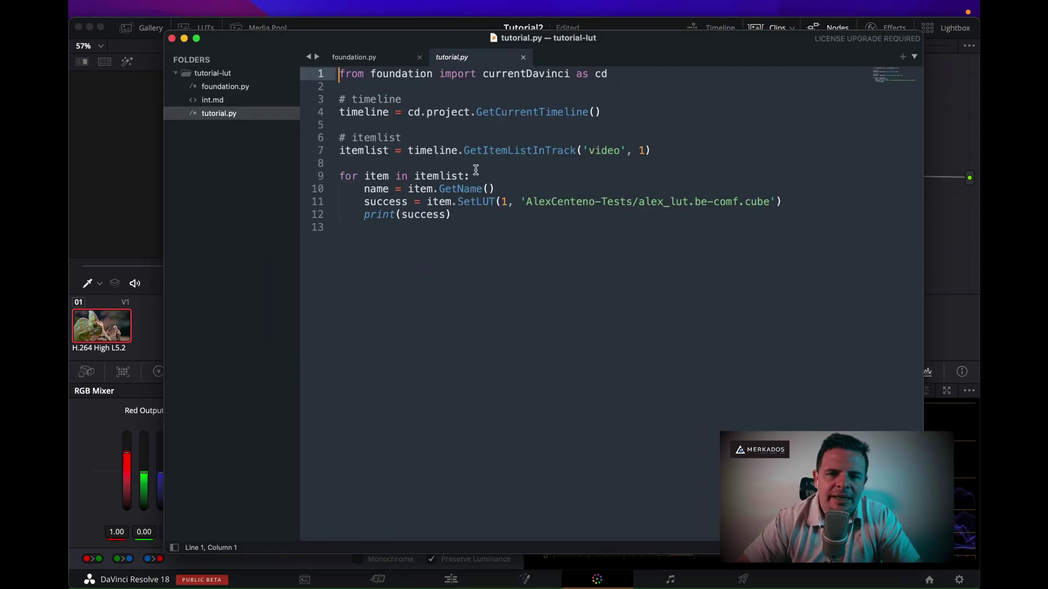
{"action": "left_click", "coordinate": [386, 59]}
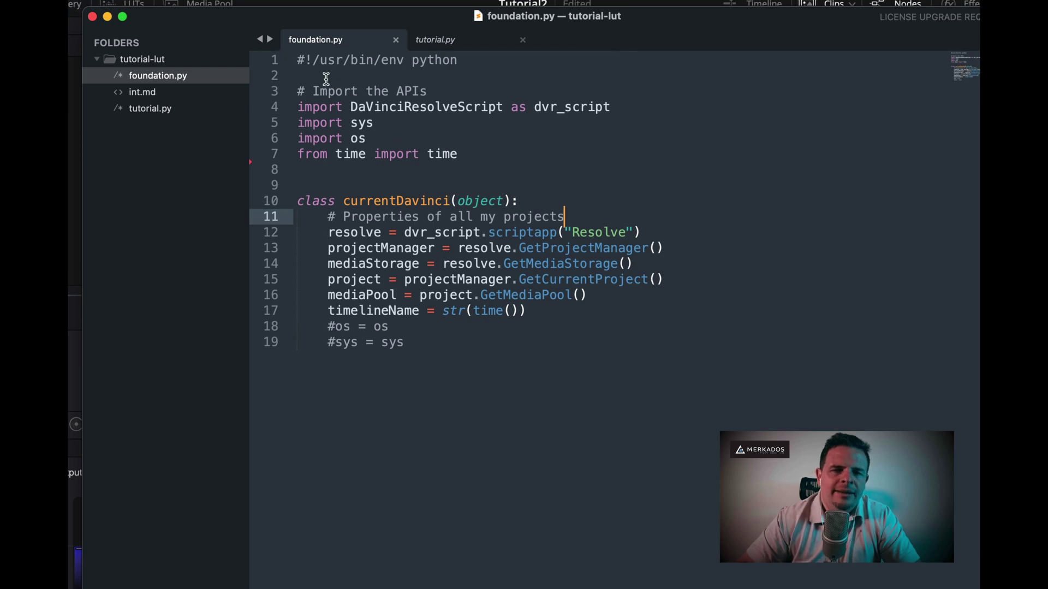
{"action": "left_click_drag", "start_coordinate": [299, 91], "coordinate": [473, 146]}
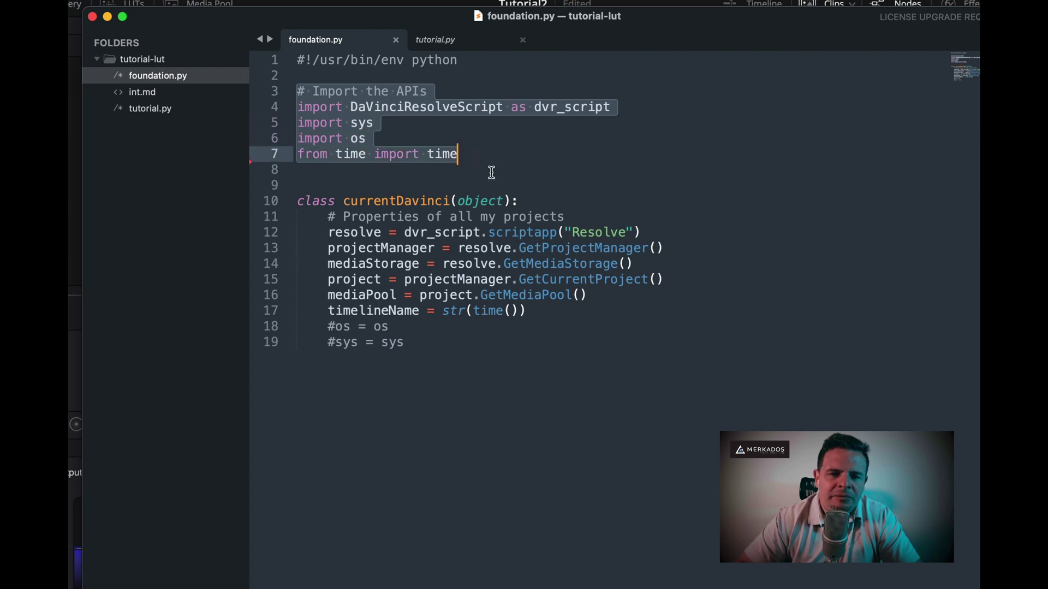
{"action": "left_click", "coordinate": [366, 137]}
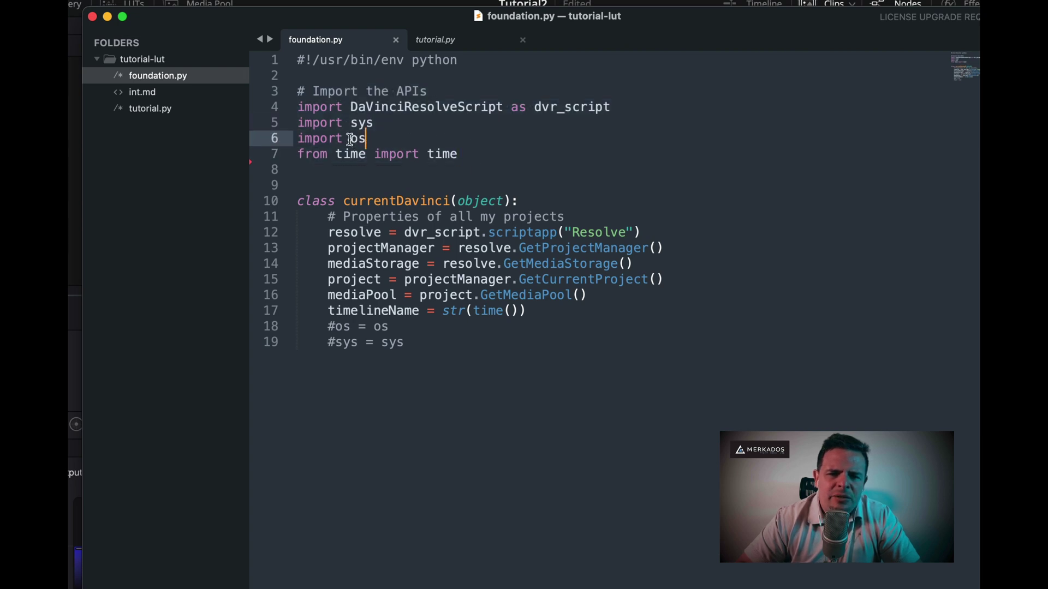
{"action": "double_click", "coordinate": [366, 139]}
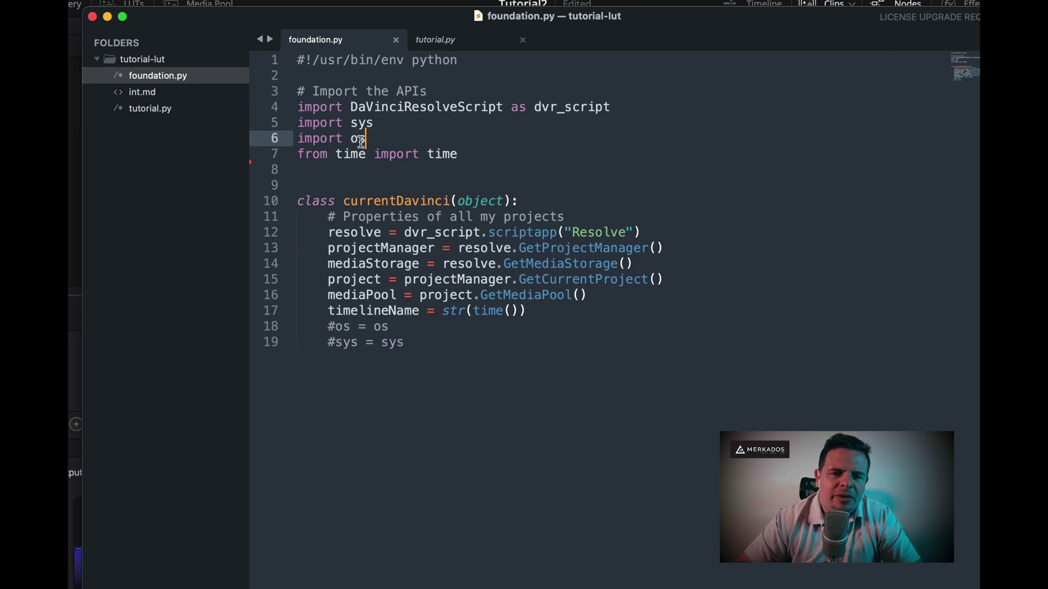
{"action": "double_click", "coordinate": [363, 140]}
{"action": "double_click", "coordinate": [354, 157]}
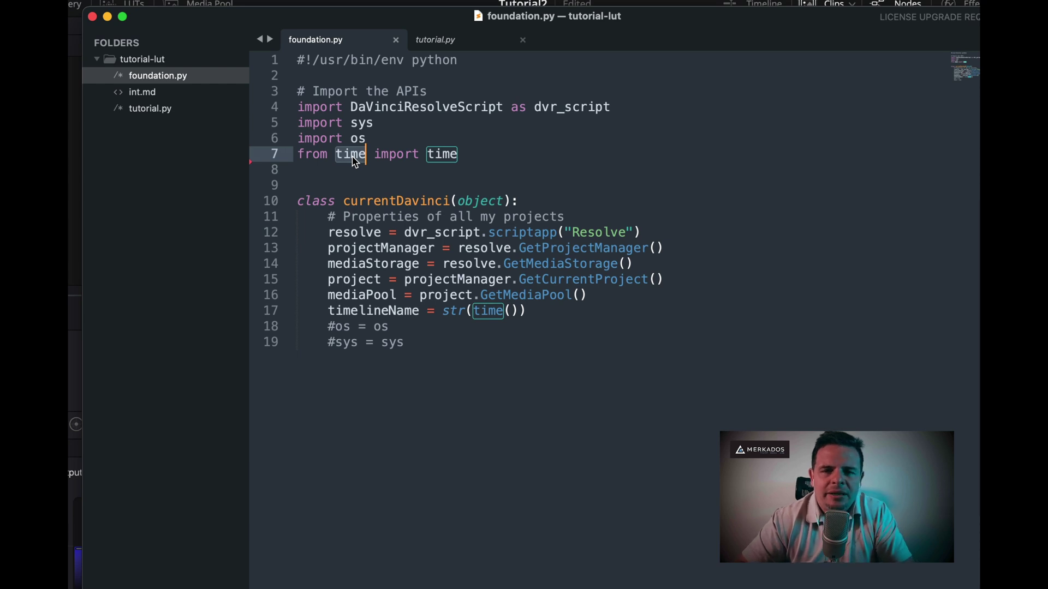
{"action": "double_click", "coordinate": [361, 123]}
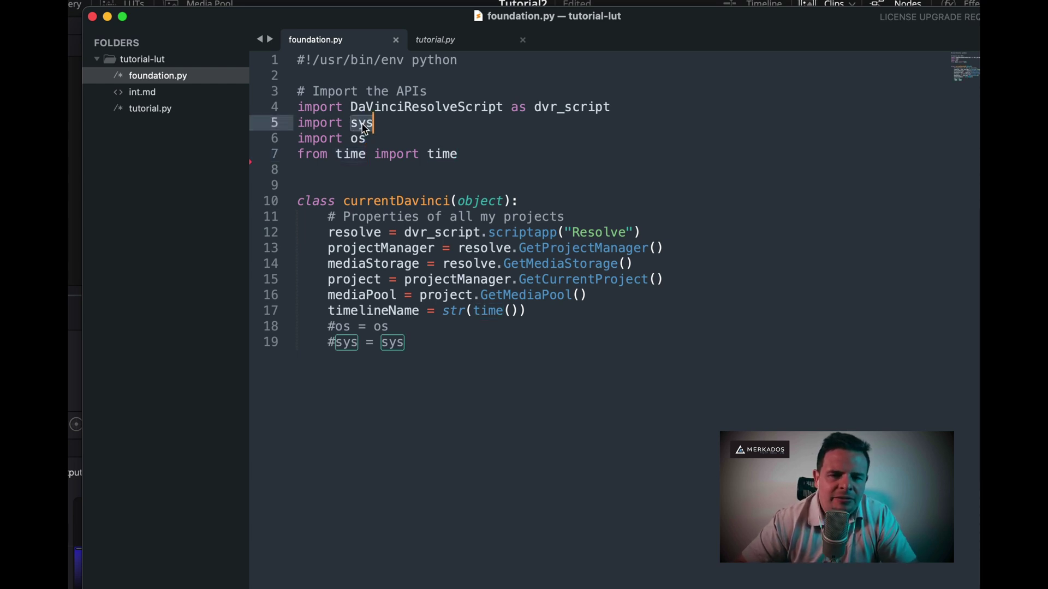
{"action": "double_click", "coordinate": [433, 109]}
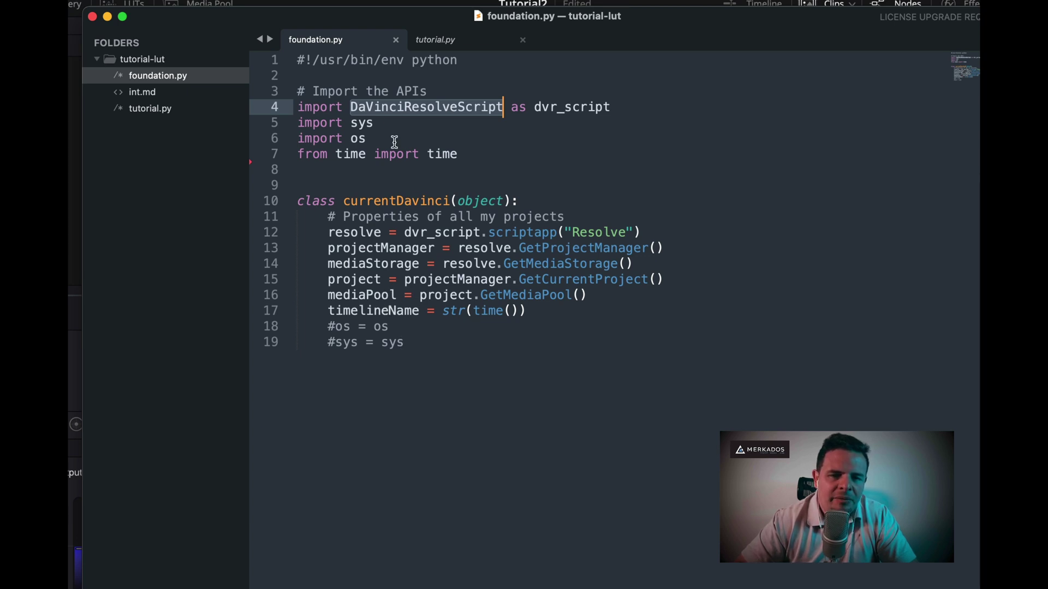
Check tutorial.py's import of currentDavinci from foundation, then return to foundation.py.
{"action": "left_click", "coordinate": [437, 40]}
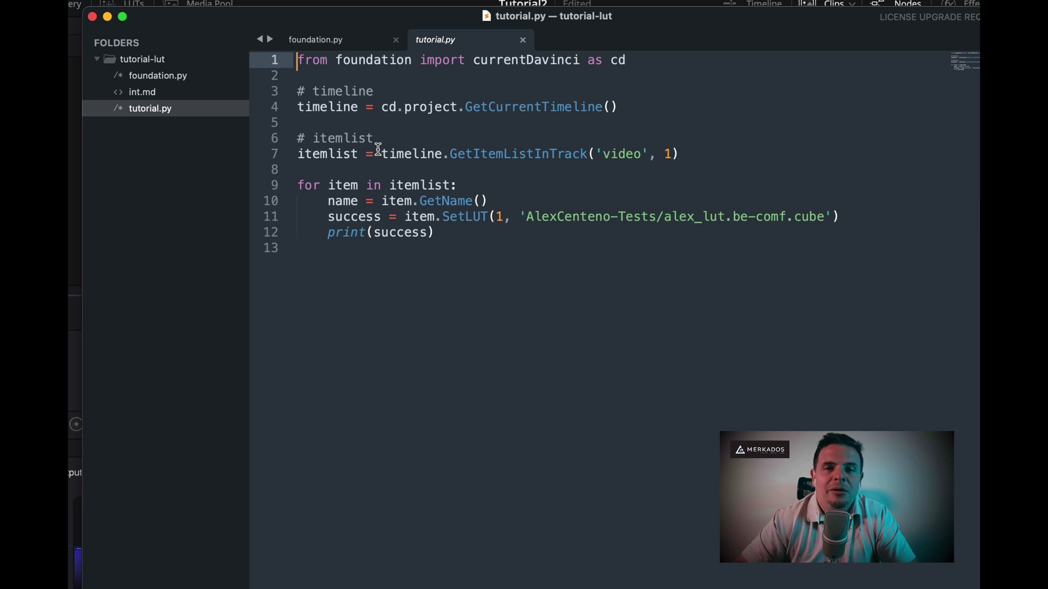
{"action": "double_click", "coordinate": [371, 60]}
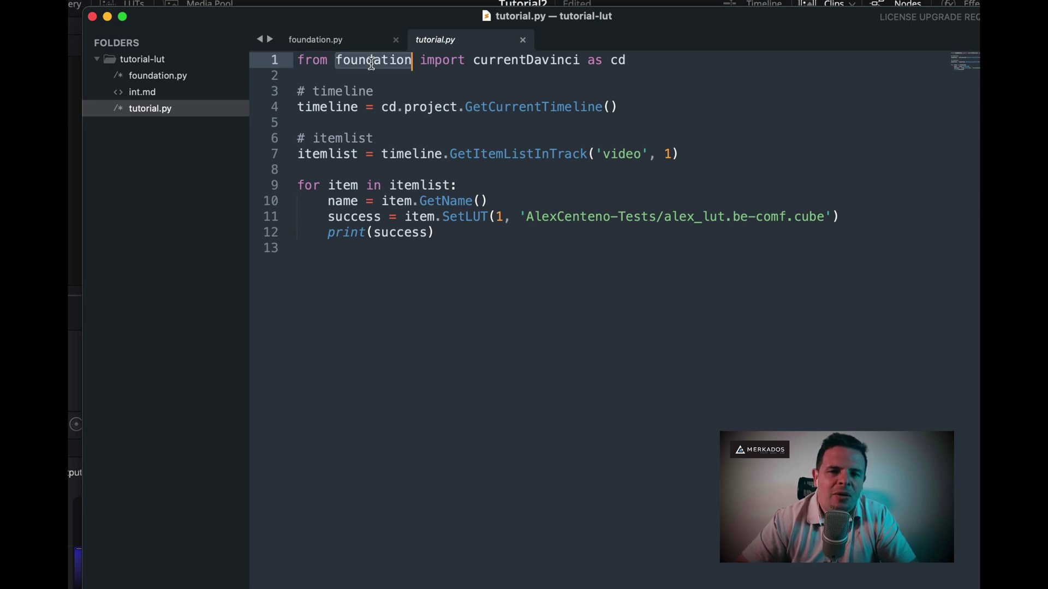
{"action": "double_click", "coordinate": [520, 62]}
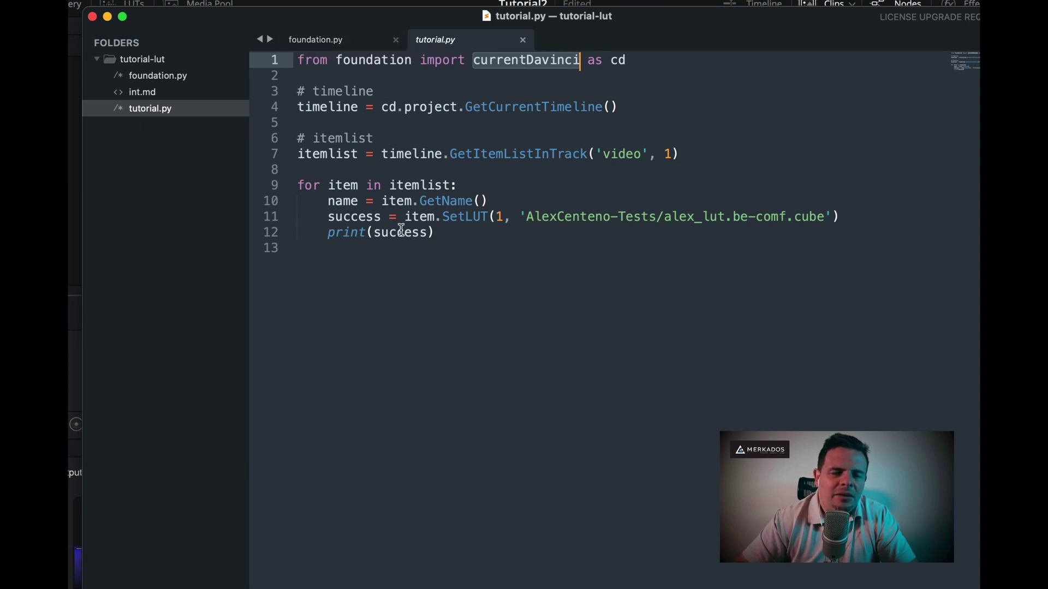
{"action": "left_click", "coordinate": [352, 42]}
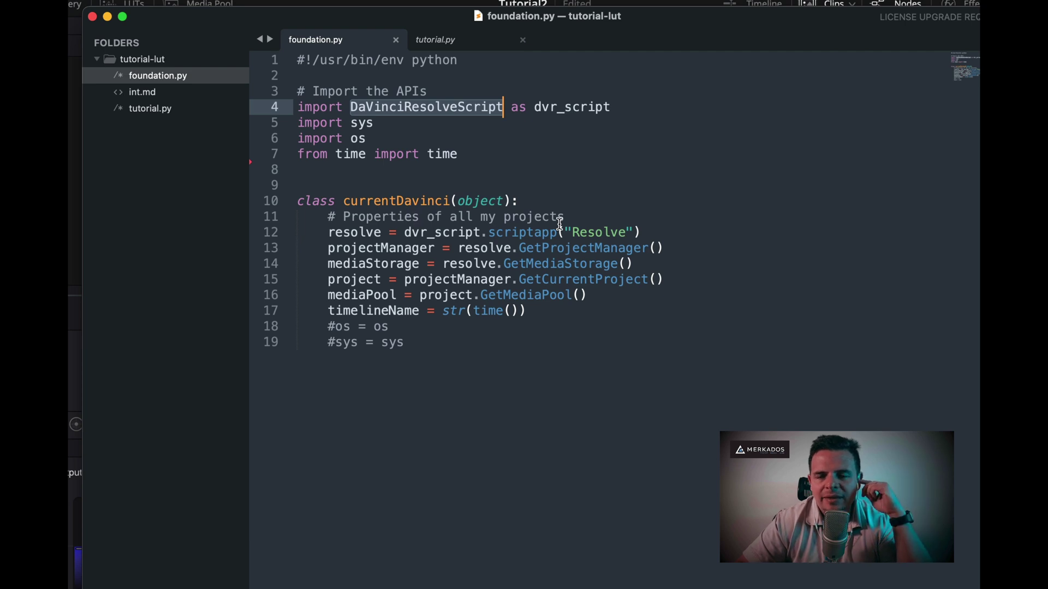
Trace the resolve, projectManager, project and mediaPool variables in foundation.py, then view tutorial.py.
{"action": "left_click", "coordinate": [646, 233]}
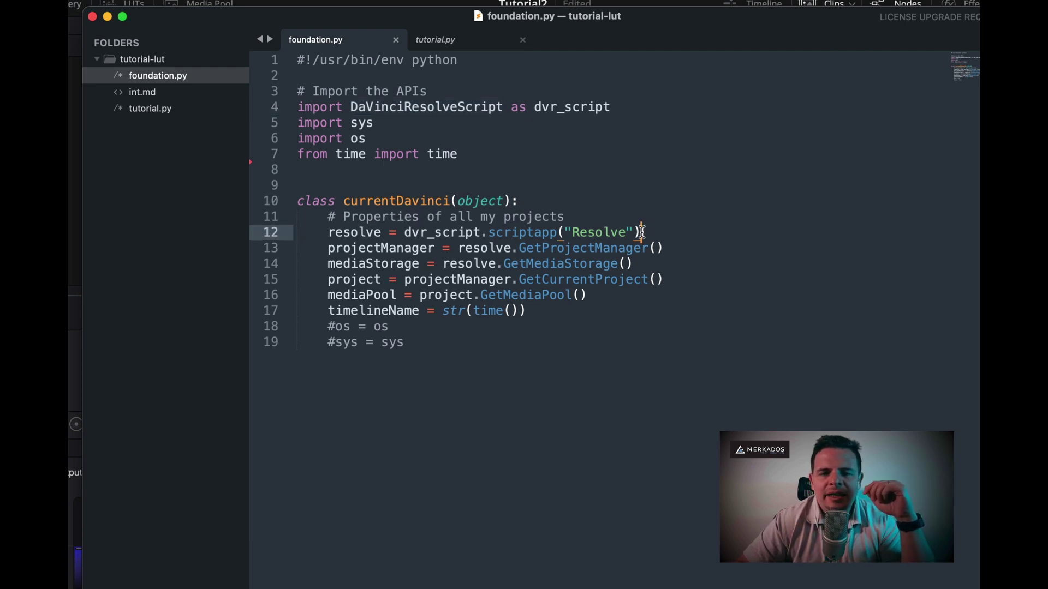
{"action": "left_click_drag", "start_coordinate": [642, 232], "coordinate": [490, 231]}
{"action": "double_click", "coordinate": [355, 234]}
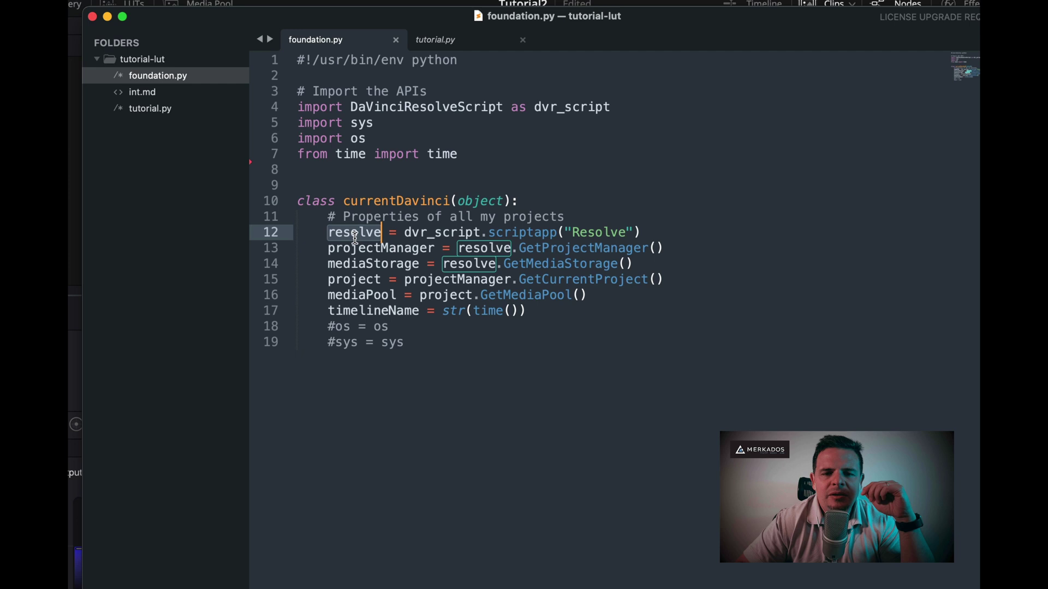
{"action": "double_click", "coordinate": [413, 251]}
{"action": "double_click", "coordinate": [376, 280]}
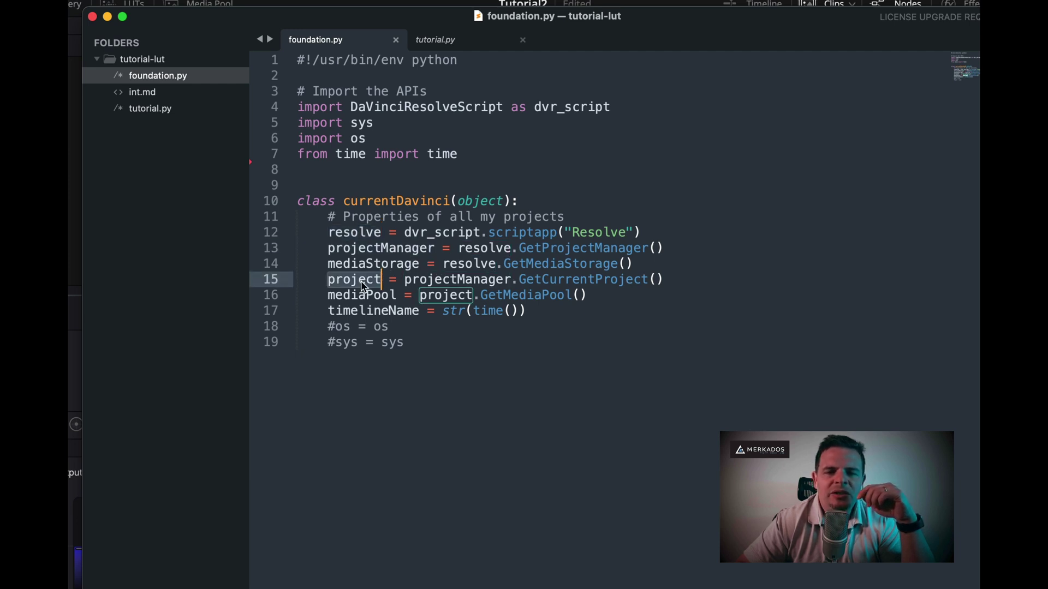
{"action": "double_click", "coordinate": [367, 296]}
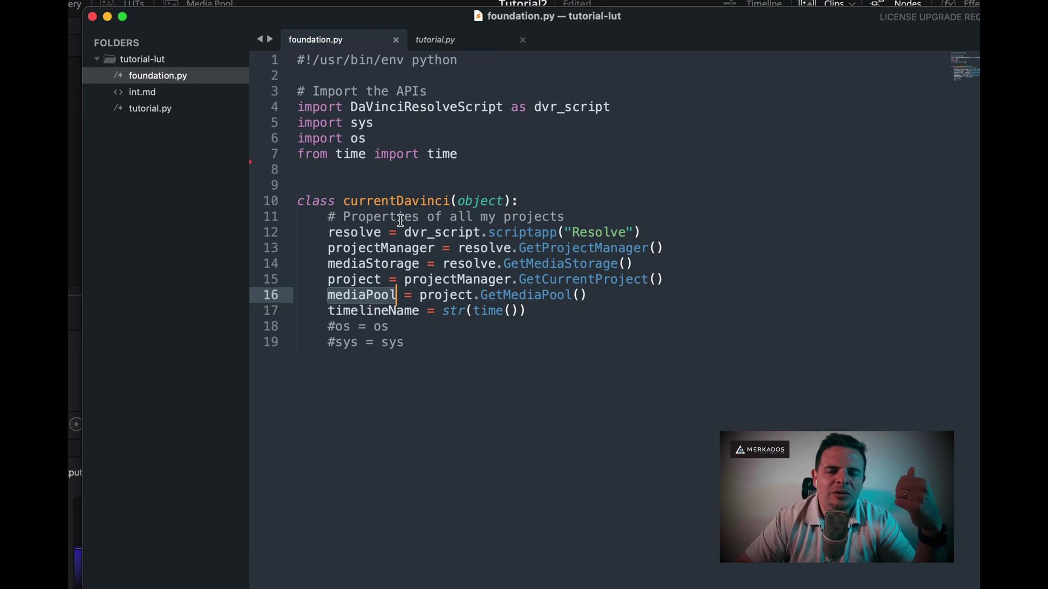
{"action": "left_click", "coordinate": [419, 41]}
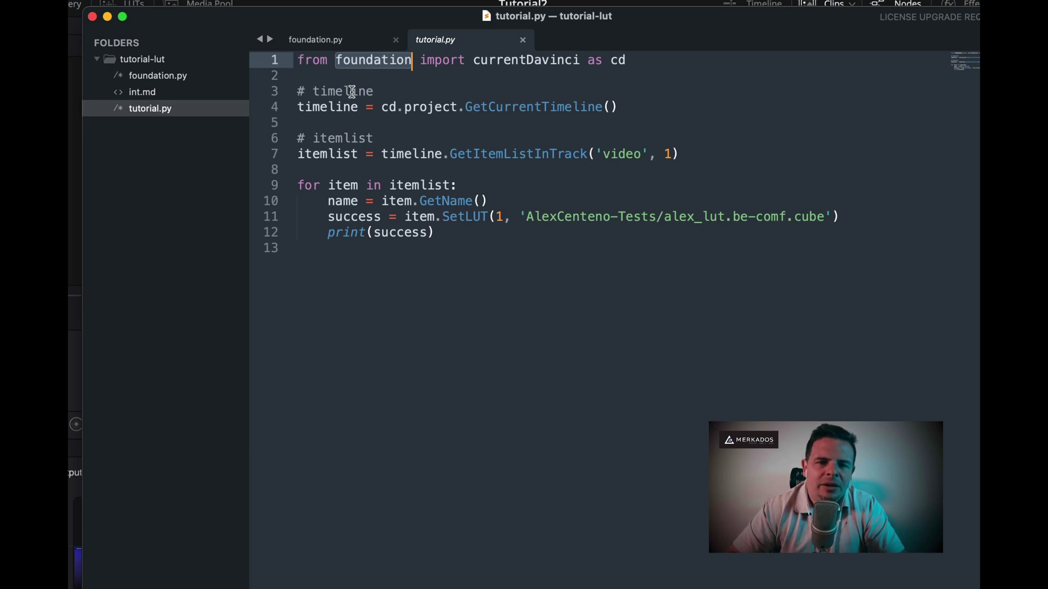
Review tutorial.py's timeline comment and its GetItemListInTrack call on the video track.
{"action": "double_click", "coordinate": [352, 93]}
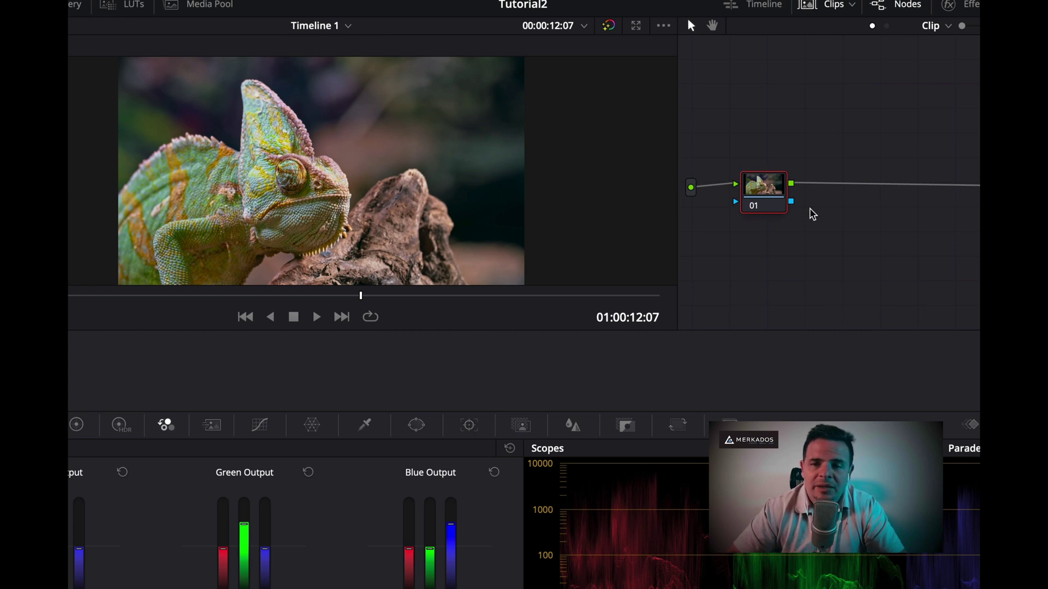
{"action": "key", "text": "super+Tab"}
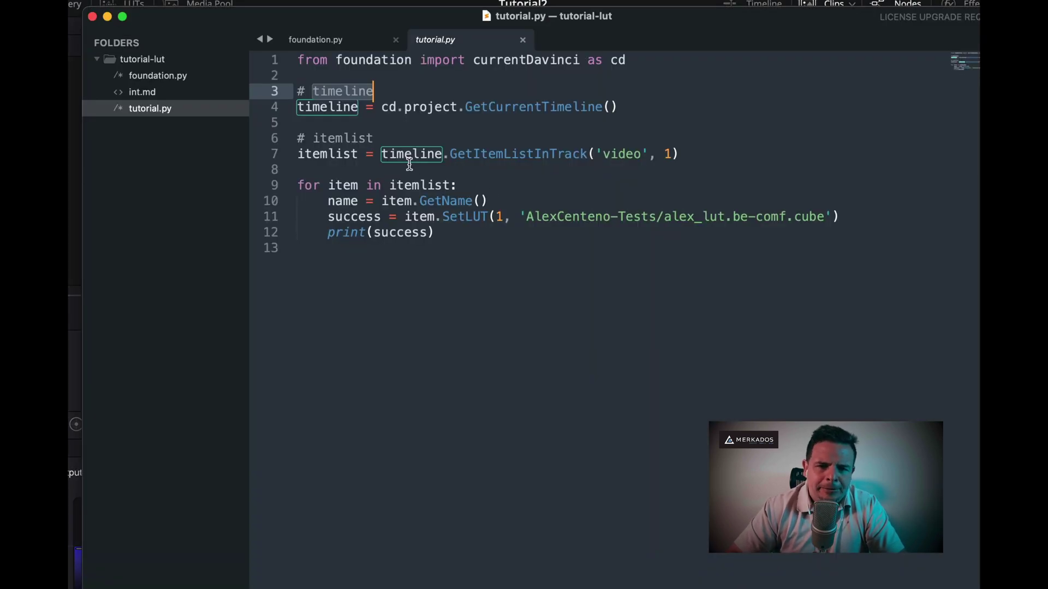
{"action": "double_click", "coordinate": [493, 154]}
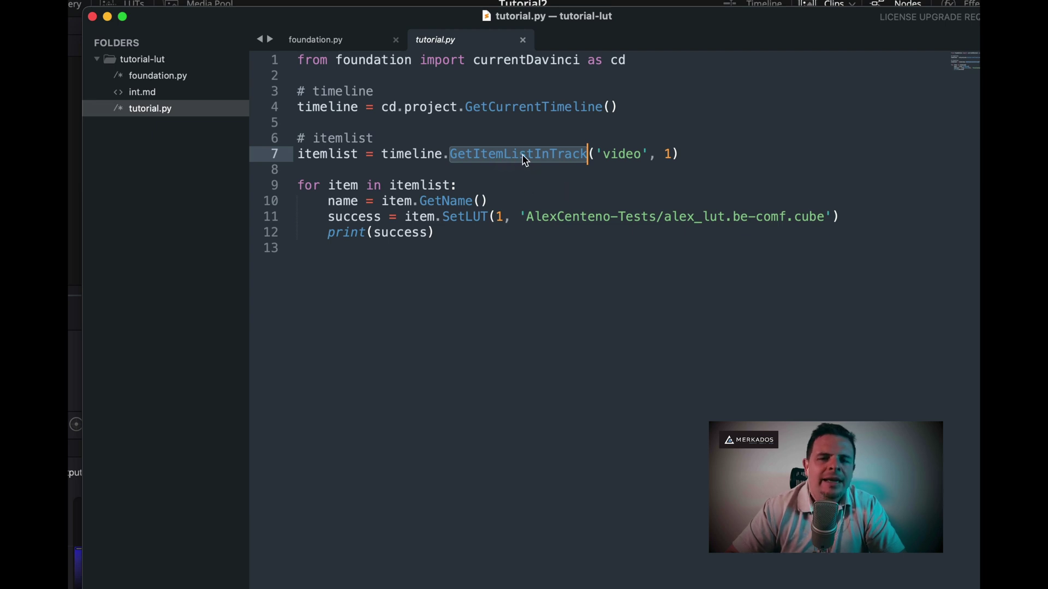
{"action": "double_click", "coordinate": [621, 155]}
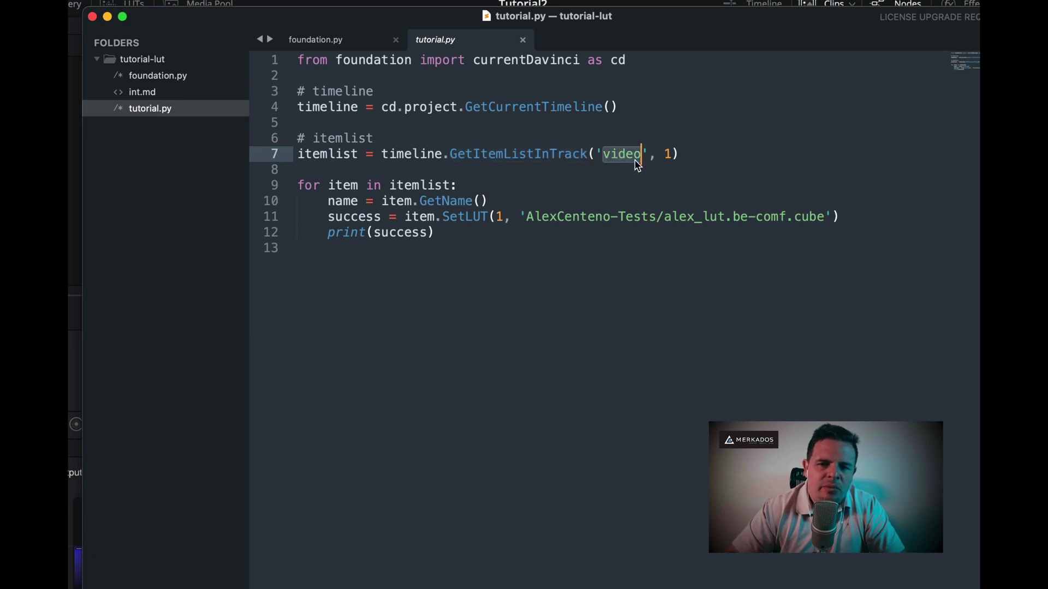
Select the be-comf.mp4 clip on V1 in Resolve's Edit page, then return to tutorial.py.
{"action": "key", "text": "super+Tab"}
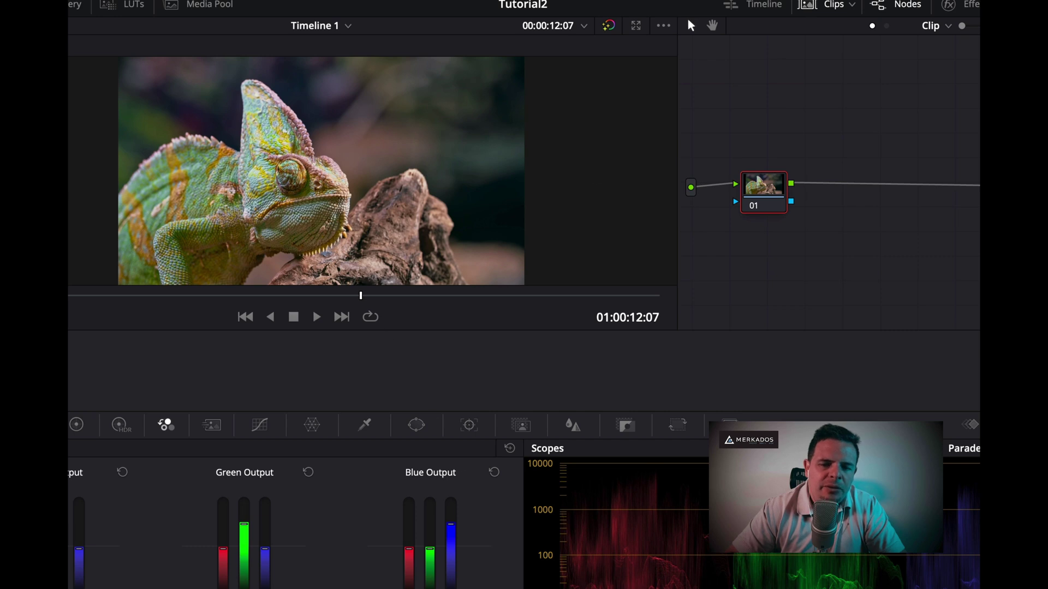
{"action": "key", "text": "shift+4"}
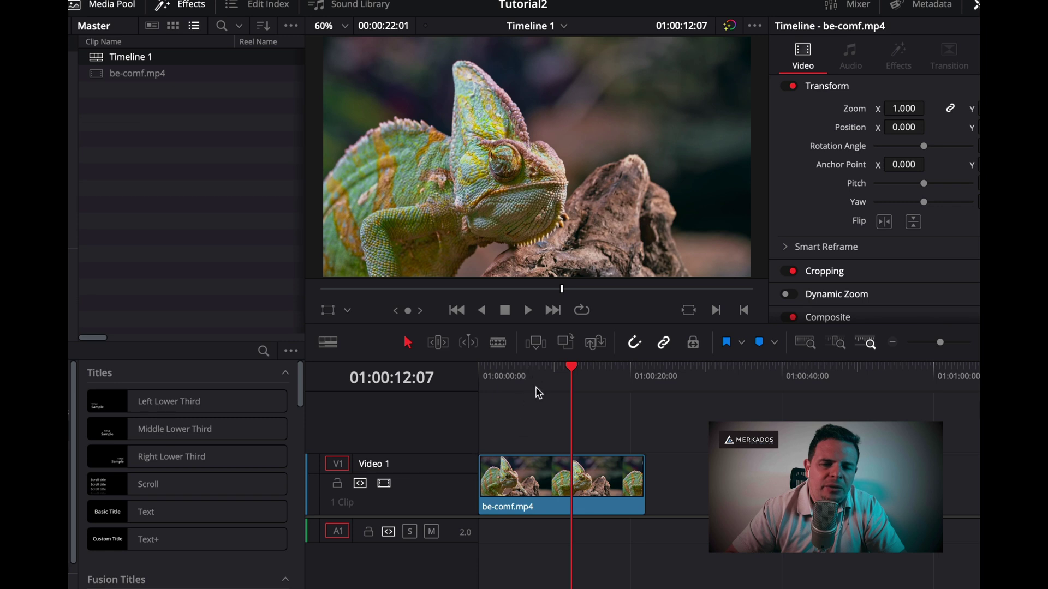
{"action": "left_click", "coordinate": [531, 481]}
{"action": "key", "text": "super+Tab"}
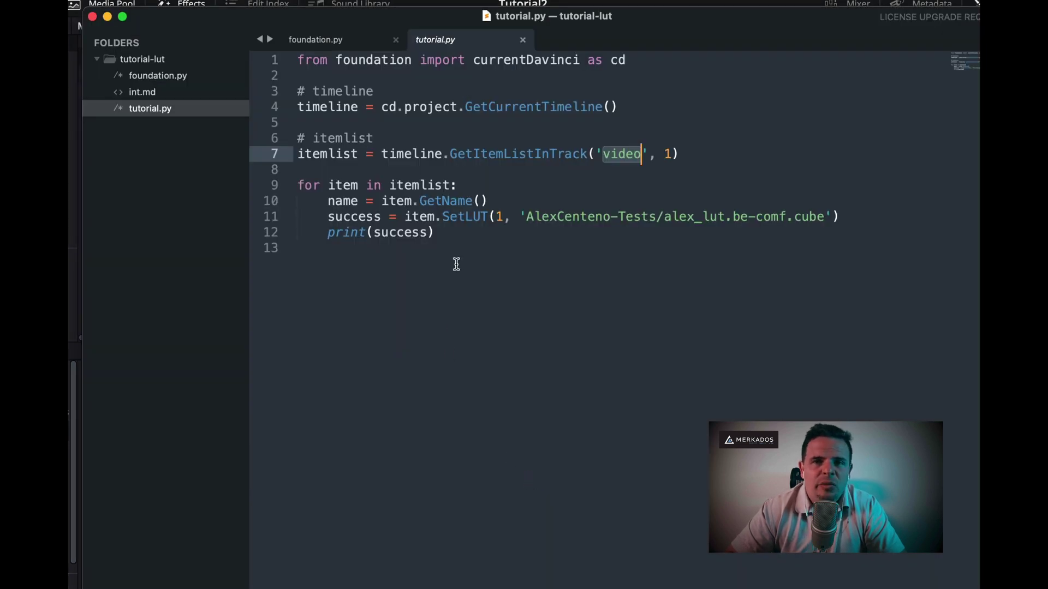
{"action": "mouse_move", "coordinate": [518, 154]}
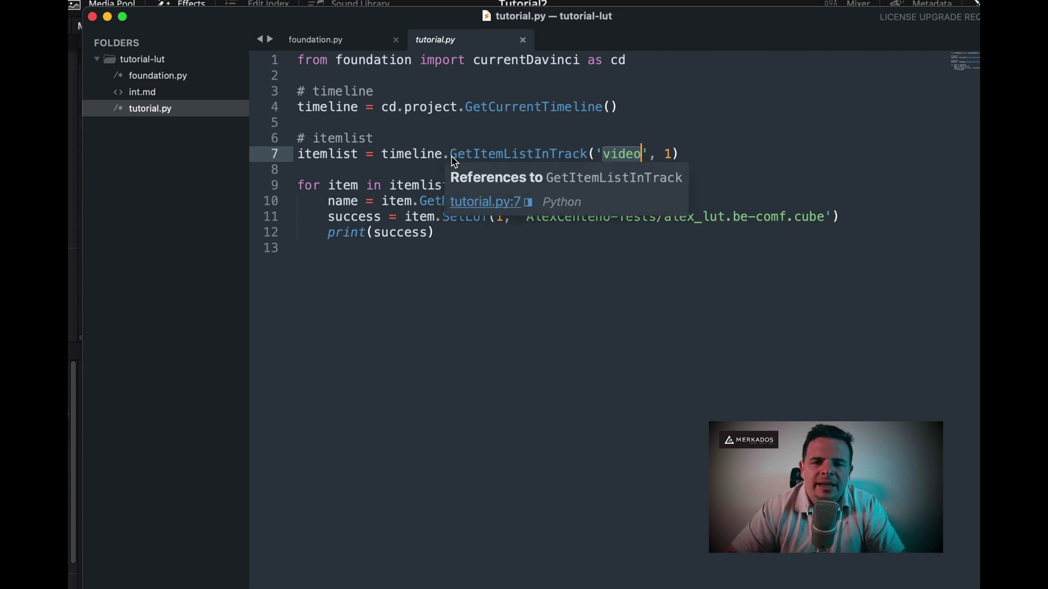
{"action": "left_click", "coordinate": [555, 154]}
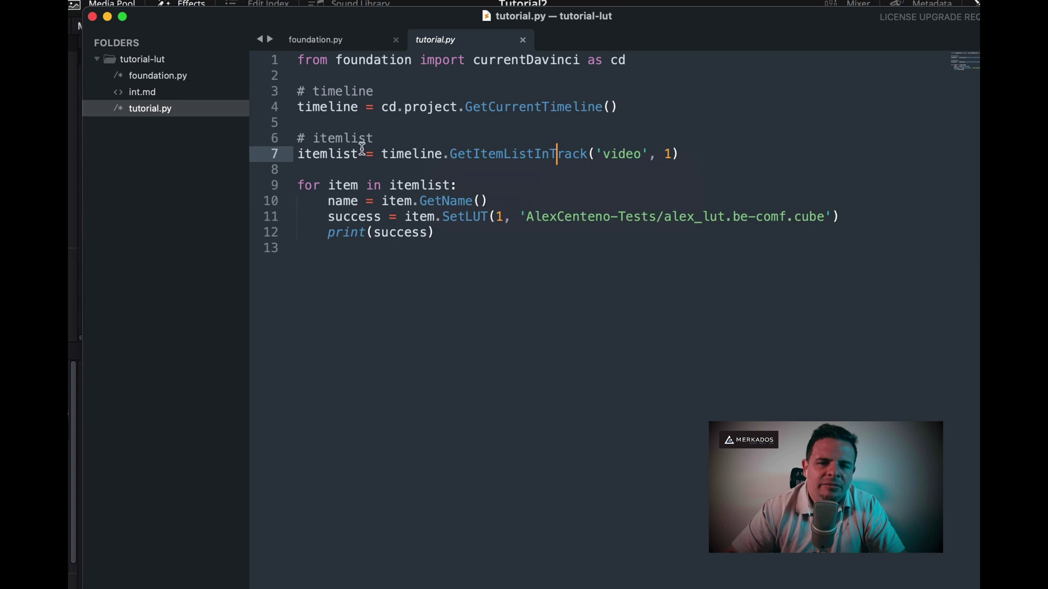
{"action": "double_click", "coordinate": [334, 155]}
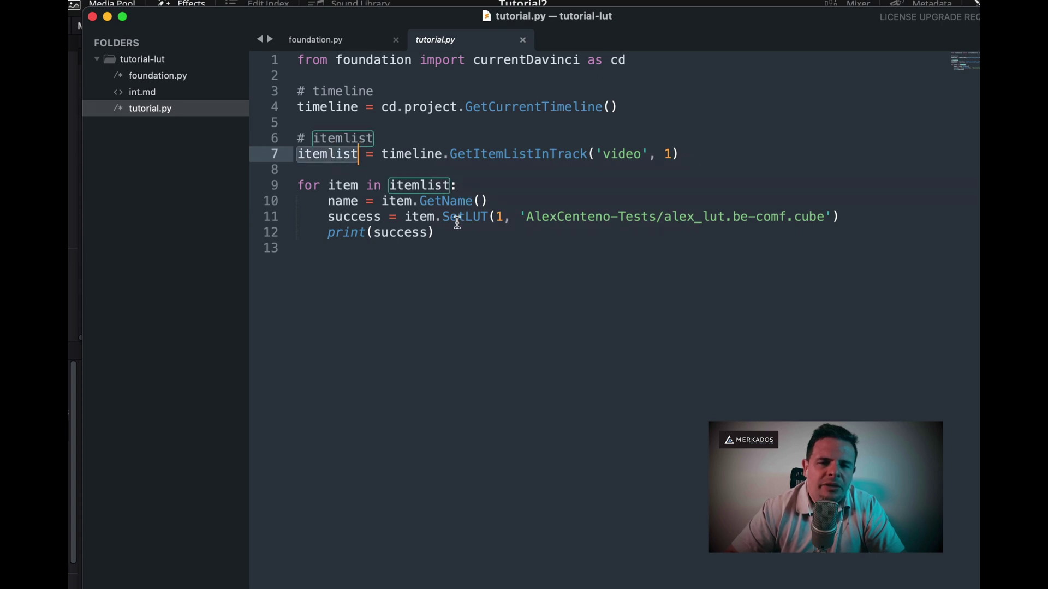
{"action": "left_click", "coordinate": [414, 202]}
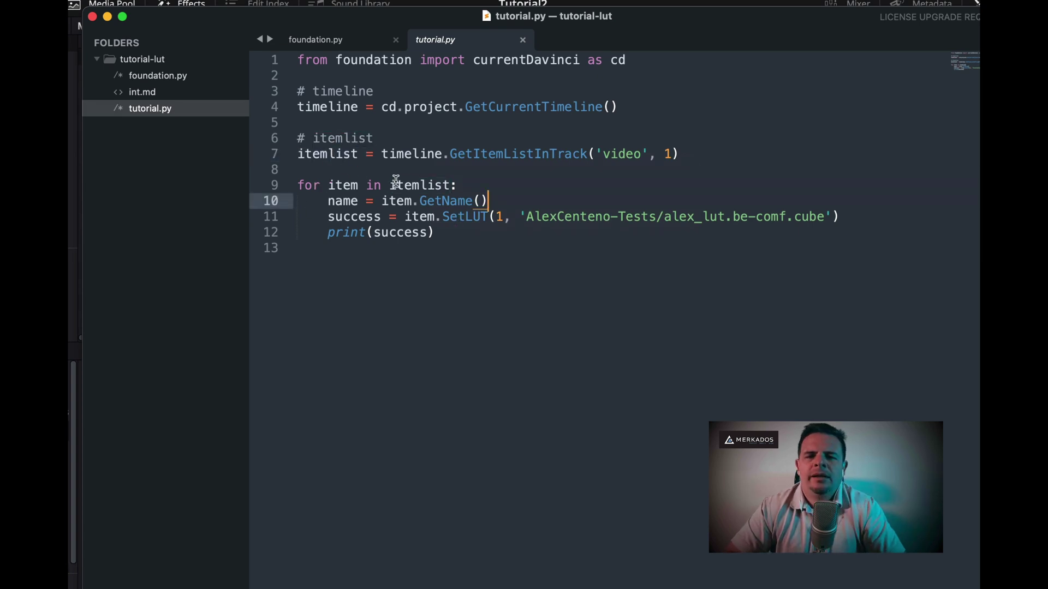
{"action": "left_click", "coordinate": [320, 172]}
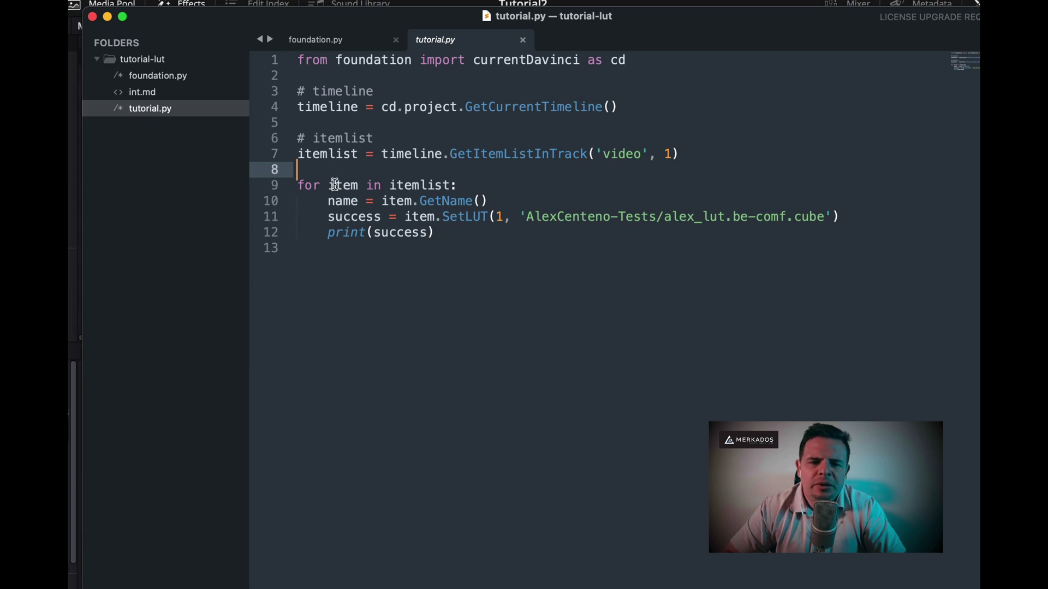
{"action": "left_click", "coordinate": [343, 186]}
{"action": "double_click", "coordinate": [342, 186]}
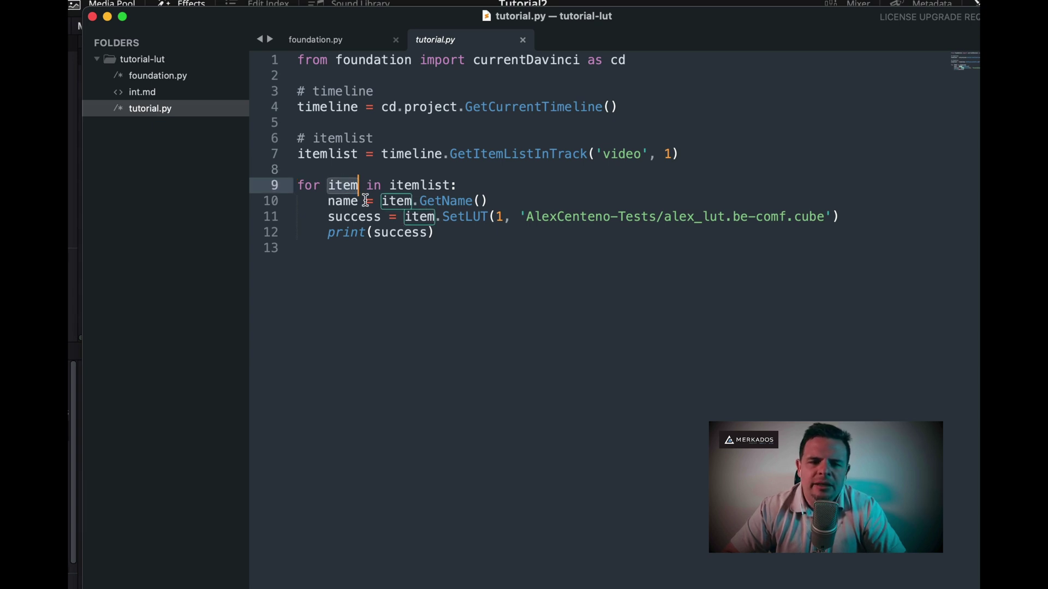
{"action": "left_click", "coordinate": [502, 201]}
{"action": "double_click", "coordinate": [348, 201]}
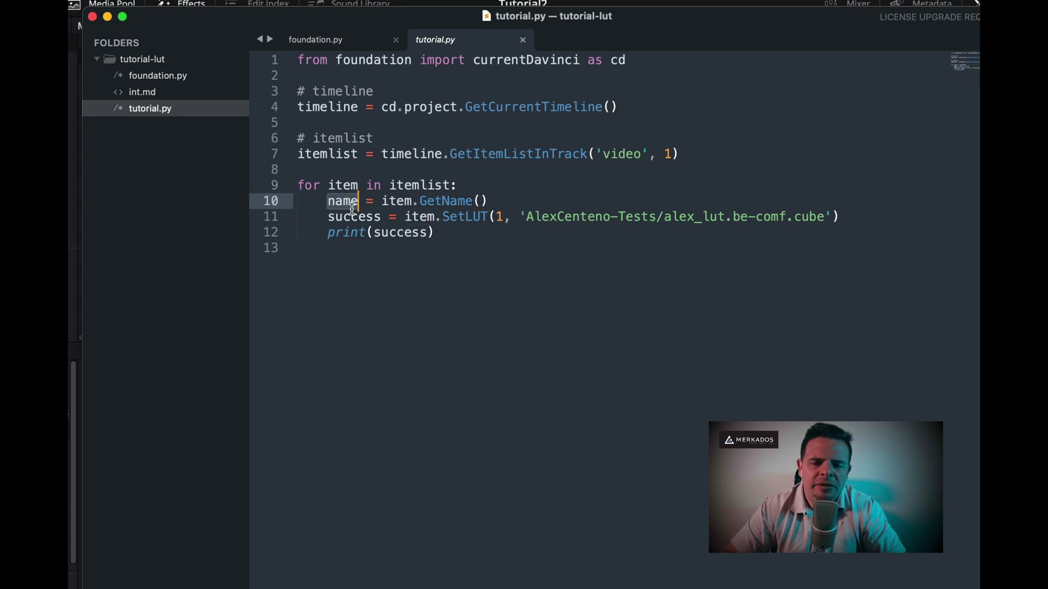
{"action": "double_click", "coordinate": [464, 217]}
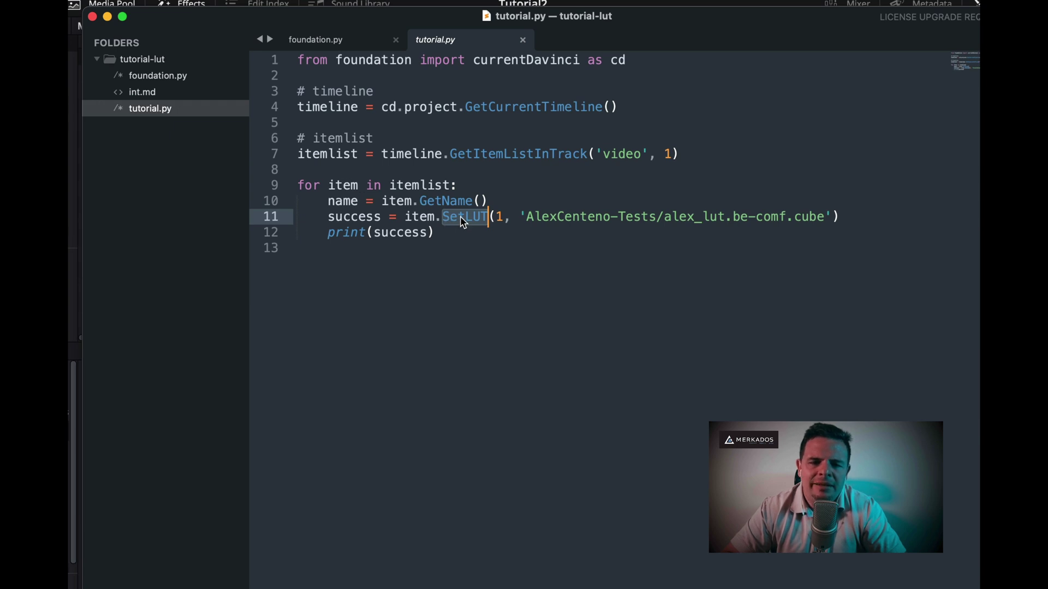
{"action": "left_click", "coordinate": [501, 218]}
{"action": "double_click", "coordinate": [499, 218]}
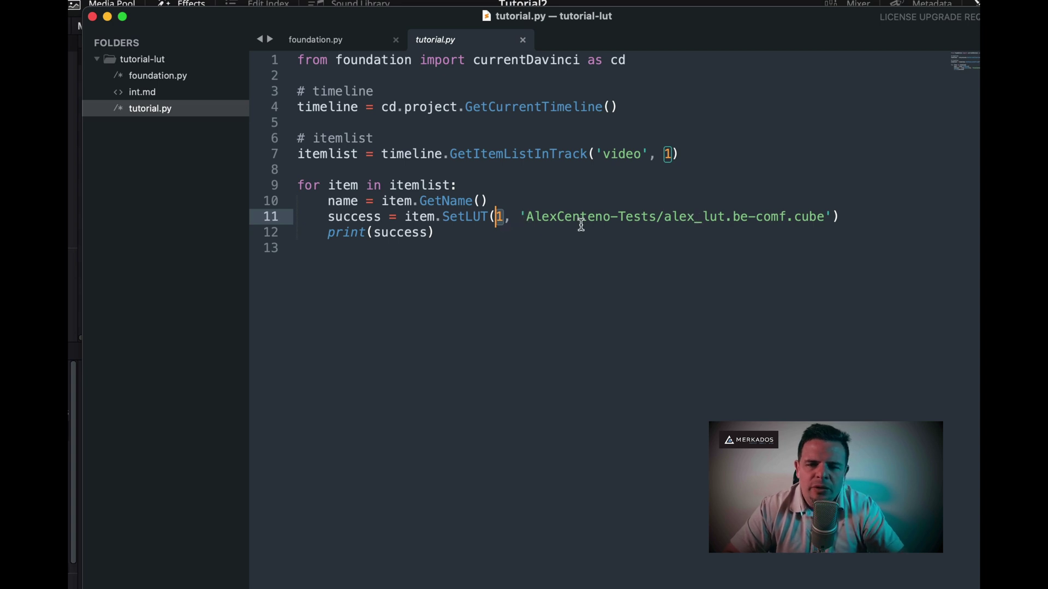
Replace the LUT file name in line 11's SetLUT path with lut1_1.be-comf.cube.
{"action": "left_click", "coordinate": [524, 217]}
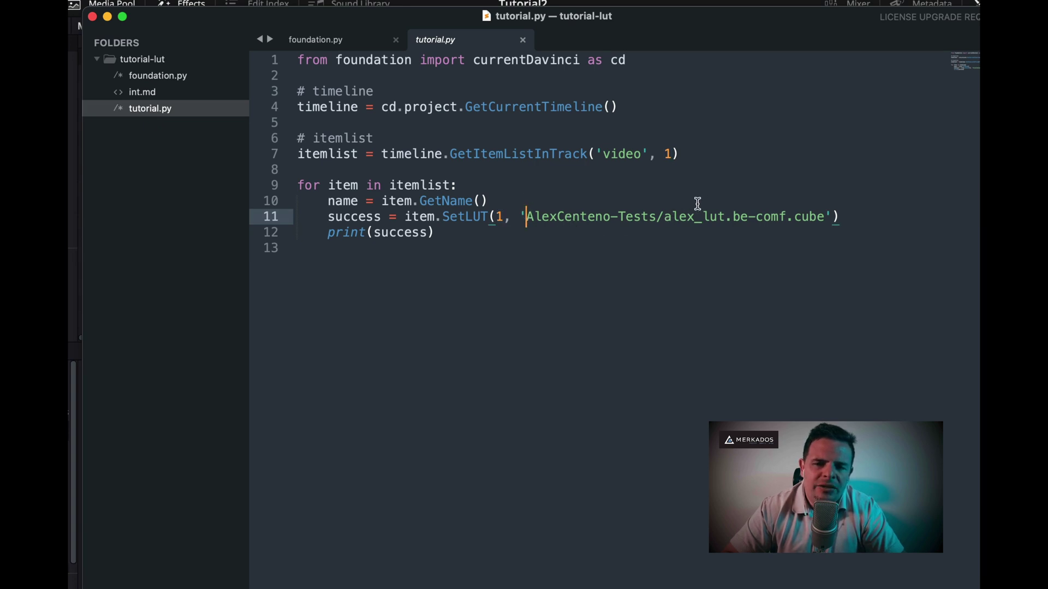
{"action": "left_click_drag", "start_coordinate": [664, 218], "coordinate": [826, 217]}
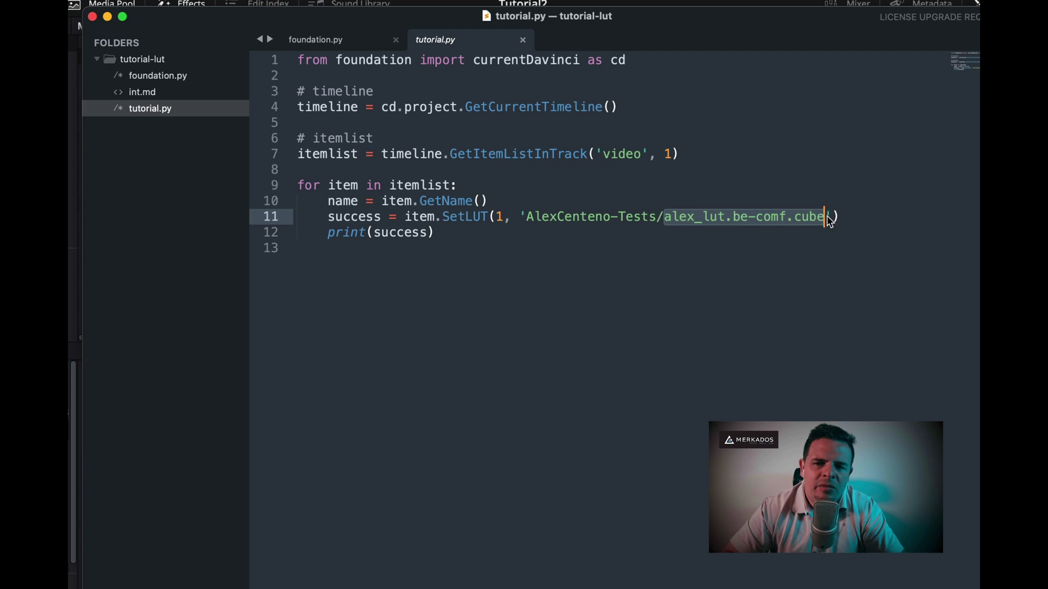
{"action": "type", "text": "lut1_1.be-comf.cube"}
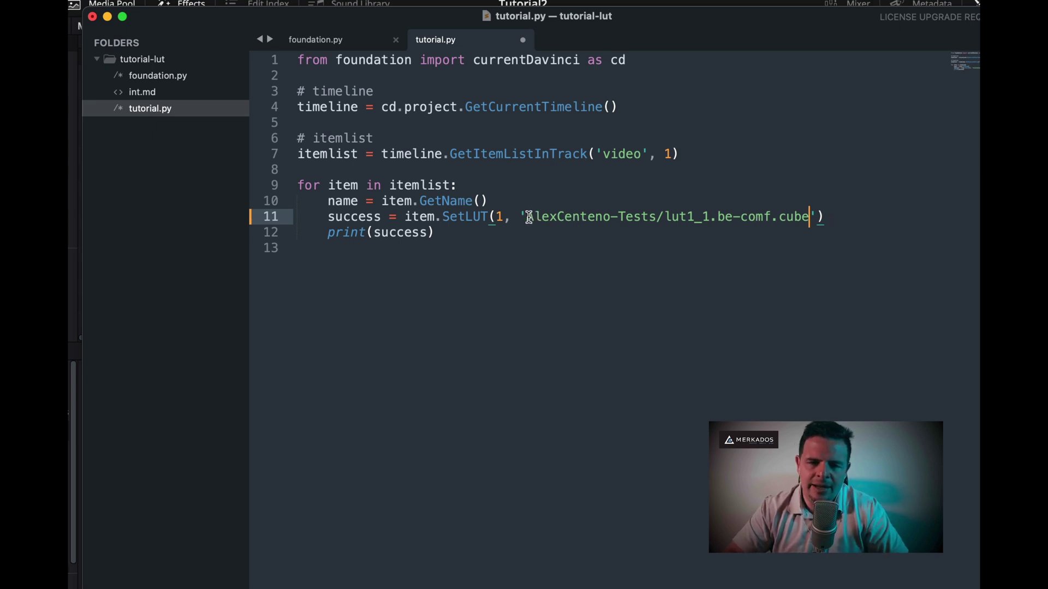
{"action": "left_click_drag", "start_coordinate": [527, 217], "coordinate": [655, 216]}
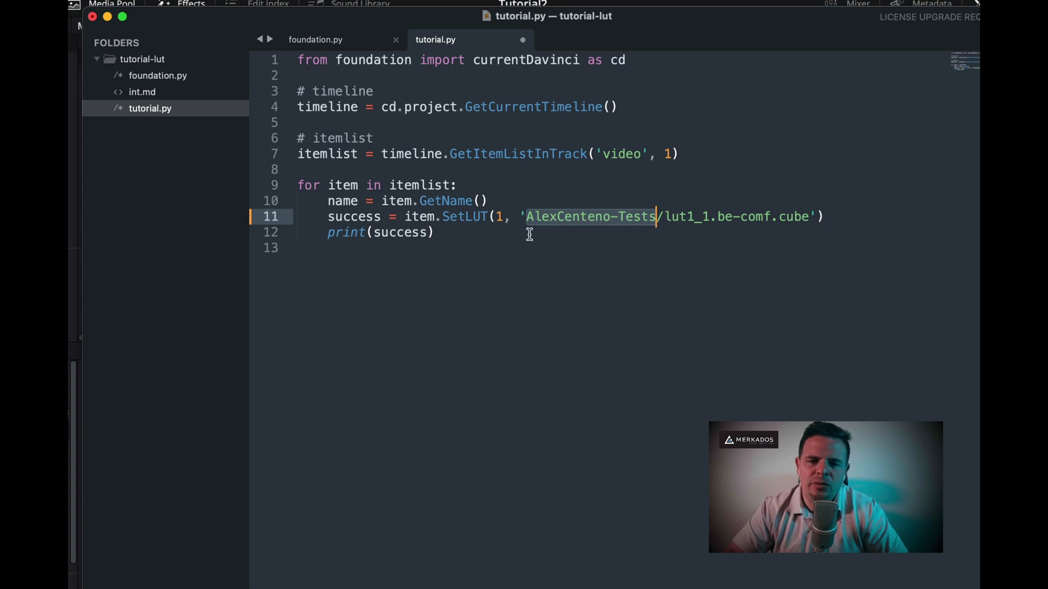
{"action": "left_click", "coordinate": [829, 218]}
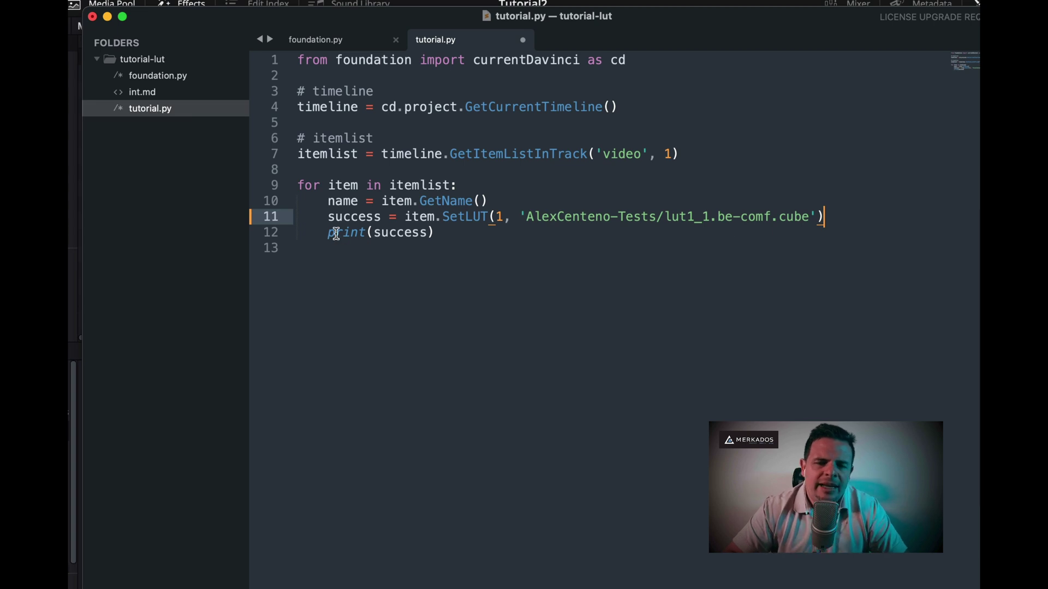
Highlight the success variable on line 12 before leaving Sublime Text.
{"action": "left_click", "coordinate": [402, 232]}
{"action": "double_click", "coordinate": [402, 232]}
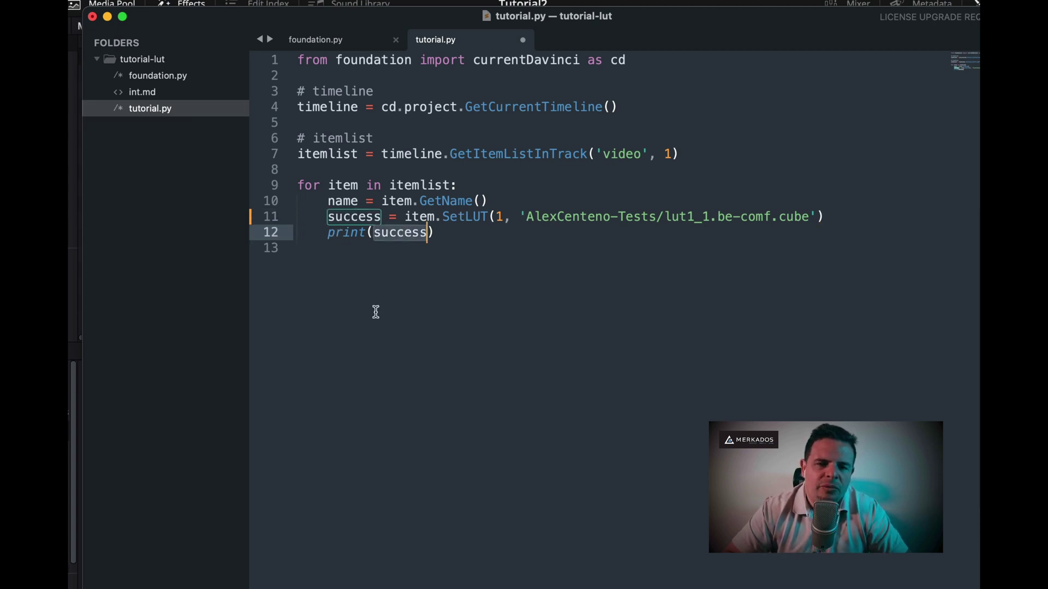
{"action": "key", "text": "super+Tab"}
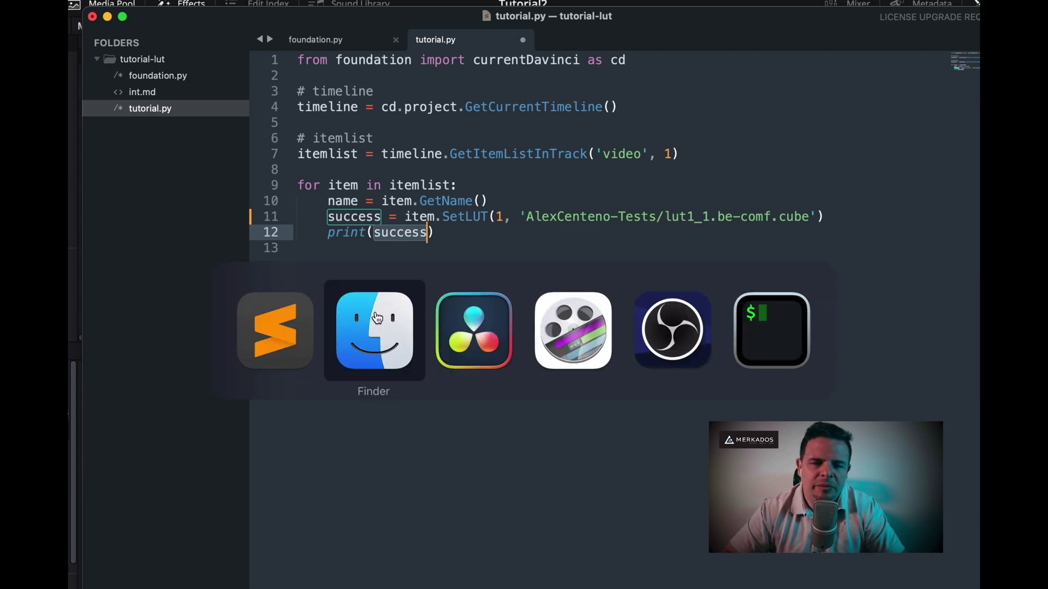
Run python3 tutorial.py in the Terminal hotkey window and confirm it prints True.
{"action": "left_click", "coordinate": [461, 324]}
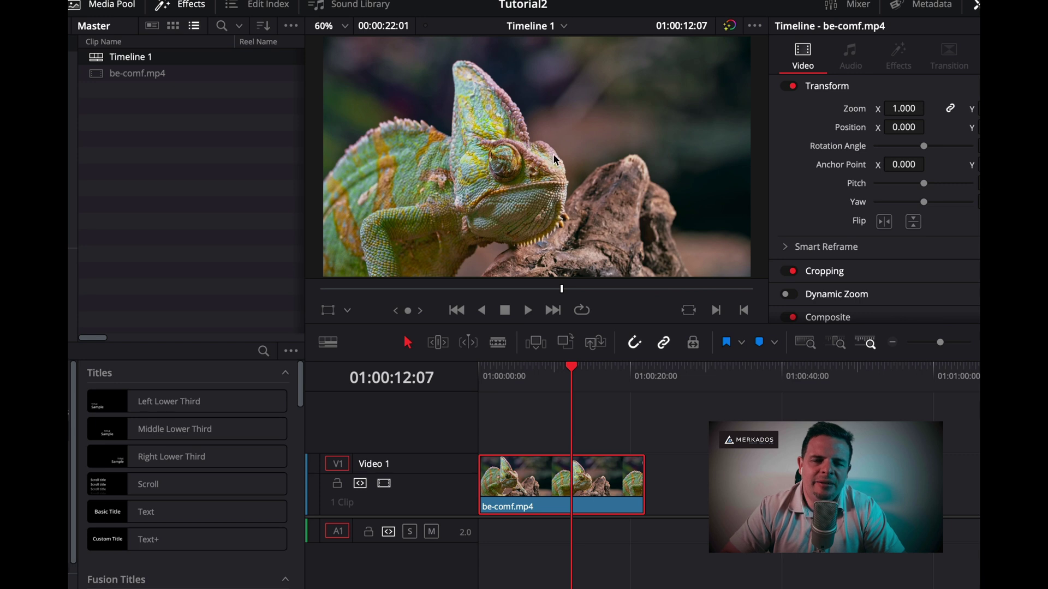
{"action": "key", "text": "alt+space"}
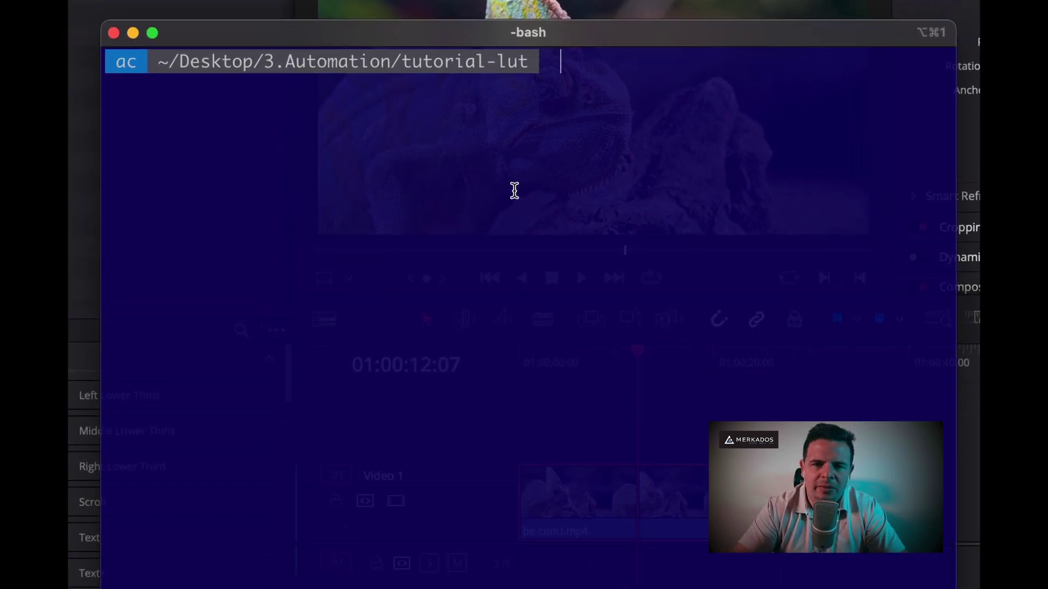
{"action": "type", "text": "p t"}
{"action": "key", "text": "Tab"}
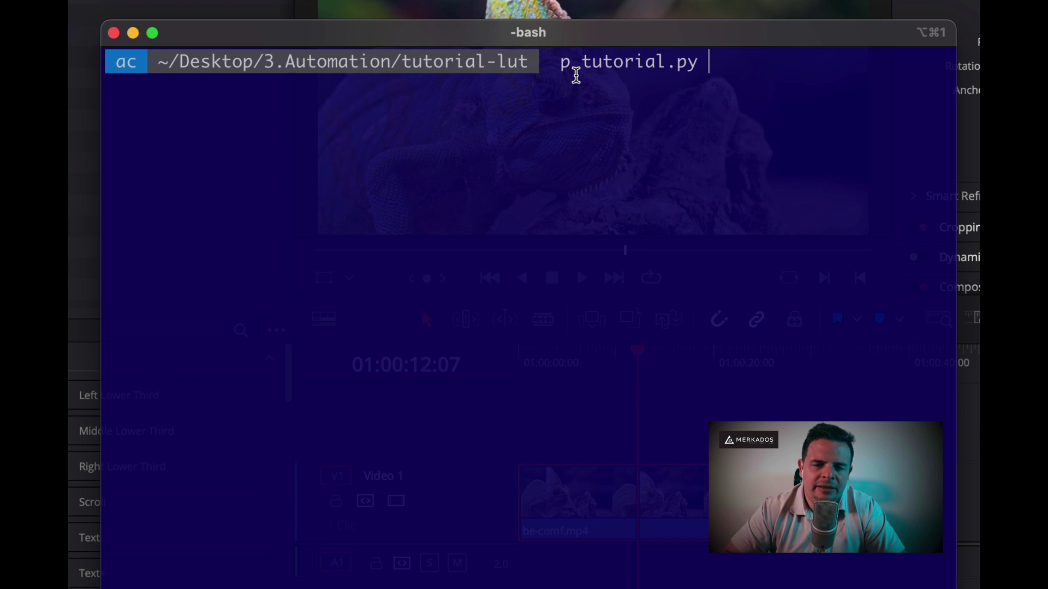
{"action": "key", "text": "BackSpace"}
{"action": "type", "text": "ython3"}
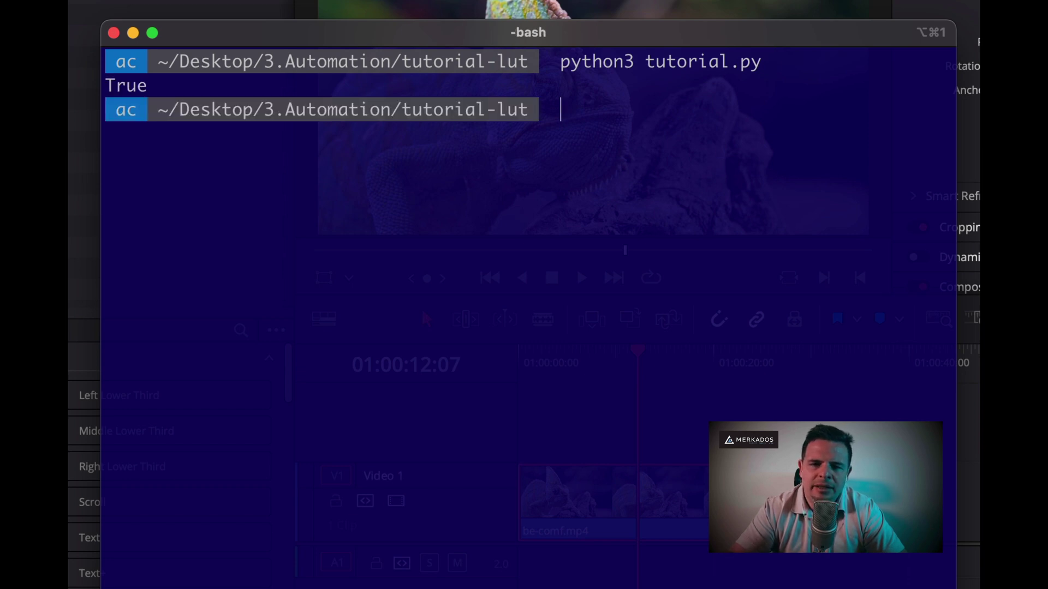
{"action": "double_click", "coordinate": [124, 85]}
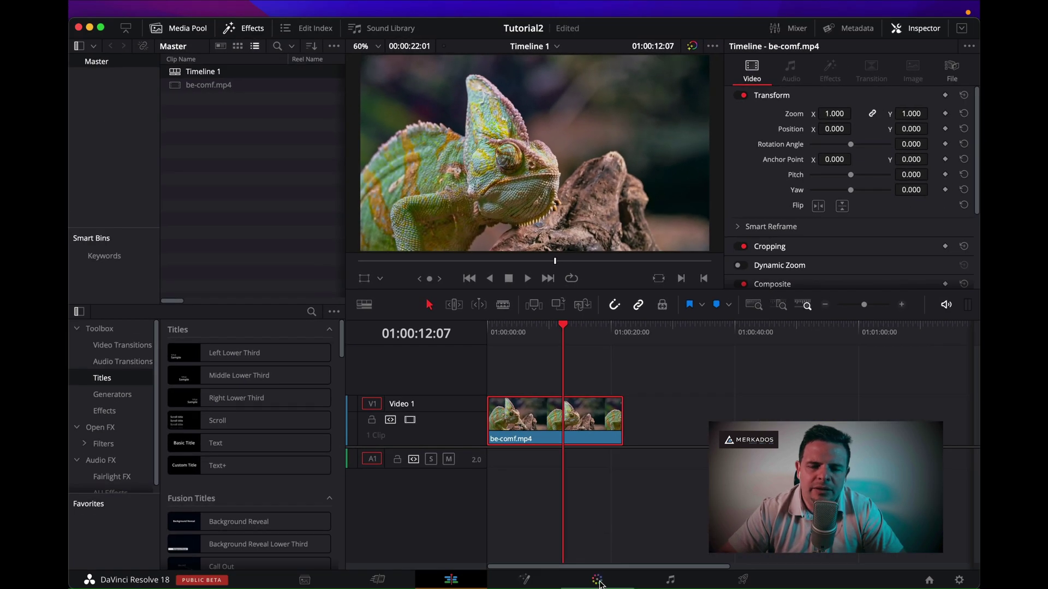
Switch to the Color page to view the chameleon clip on Timeline 1.
{"action": "left_click", "coordinate": [599, 581]}
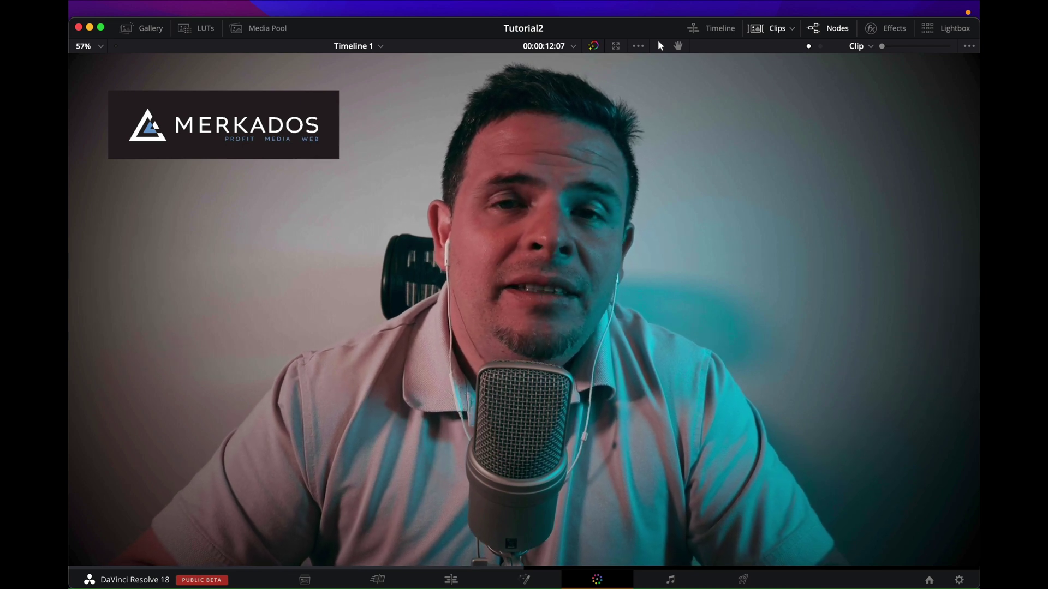
After confirming the green LUT on node 01, return to Sublime Text with Cmd+Tab.
{"action": "key", "text": "super+Tab"}
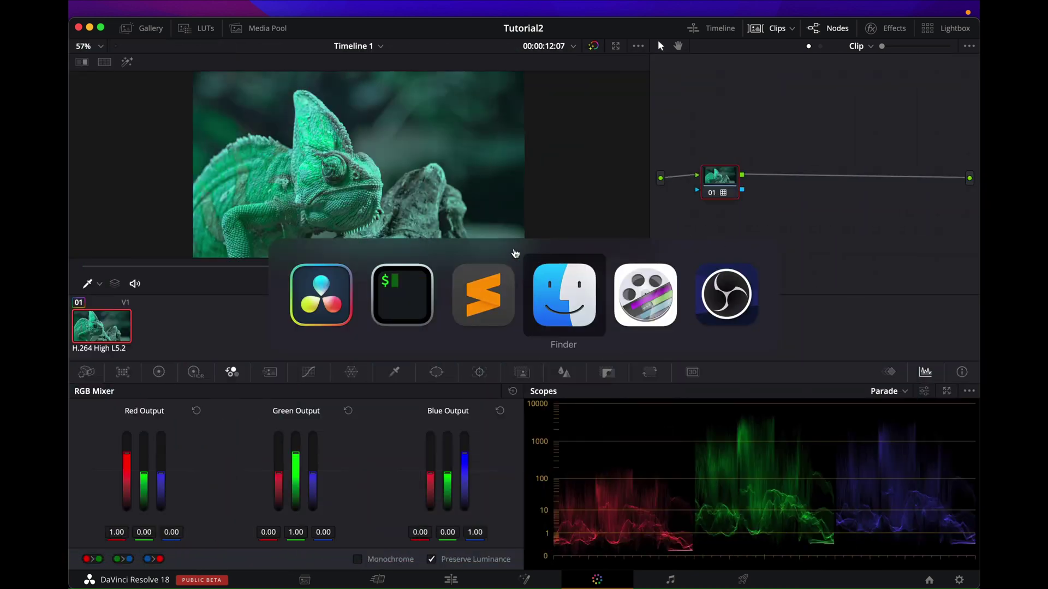